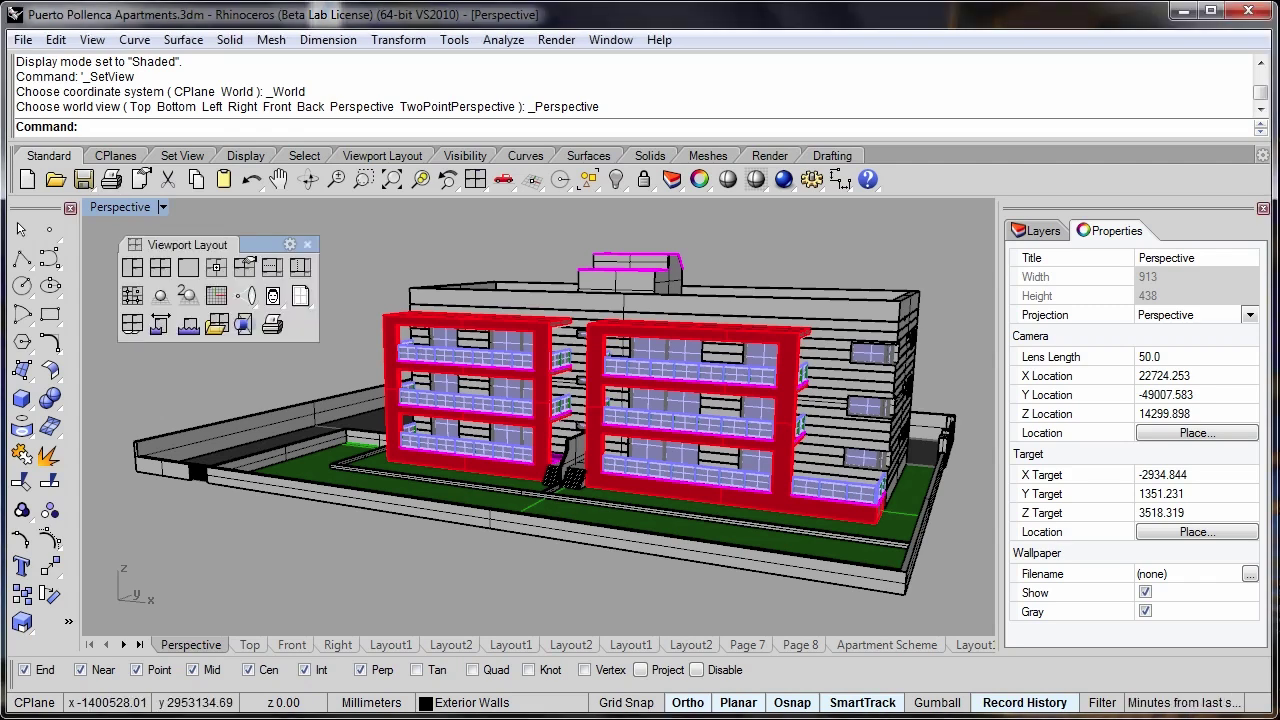
Change the Perspective lens length from 50 to 30 mm and zoom in toward the building.
left_click(250, 270)
double_click(564, 376)
type("30.0")
left_click(558, 622)
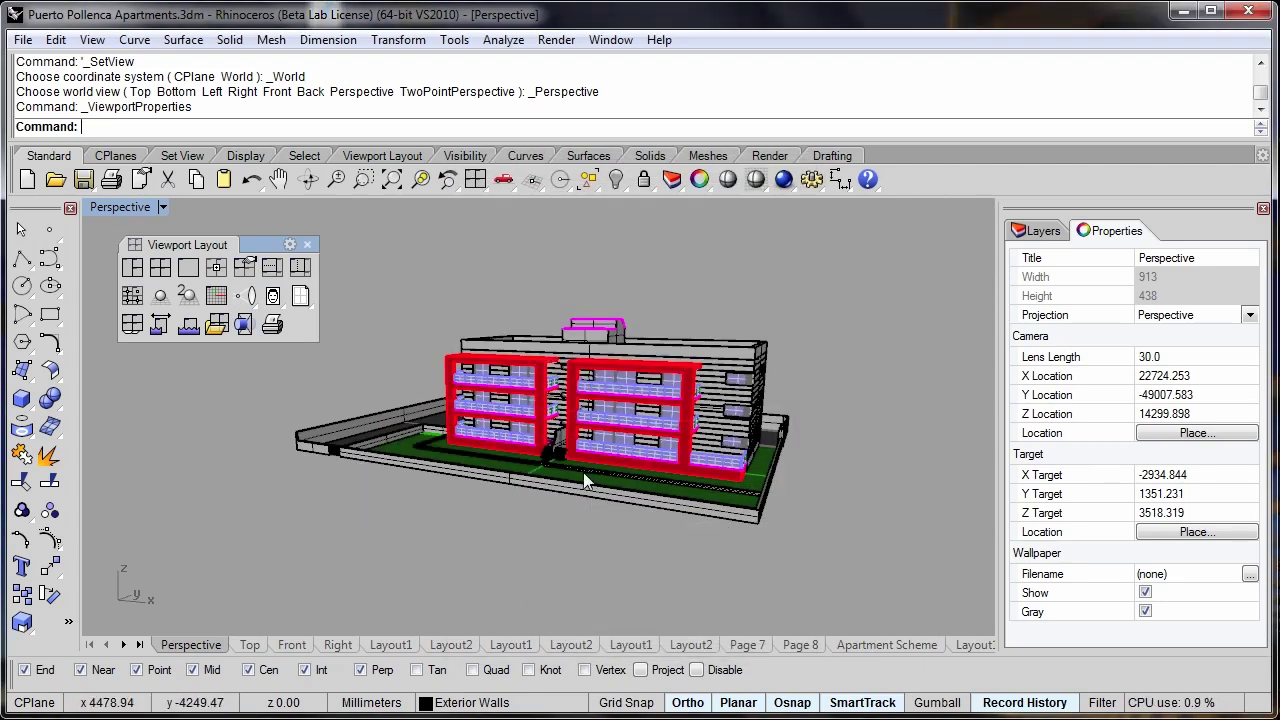
scroll(583, 472, "up", 5)
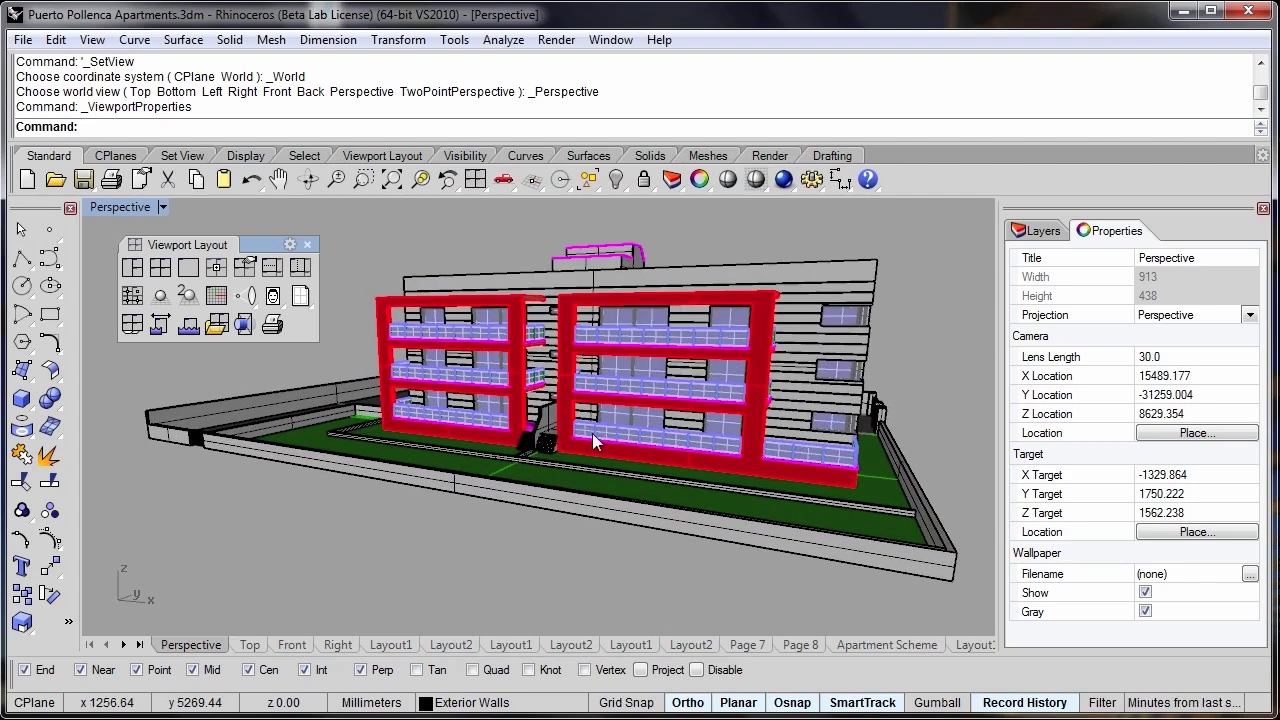
Switch the Perspective view to two-point perspective with a 20 mm lens.
left_click(196, 303)
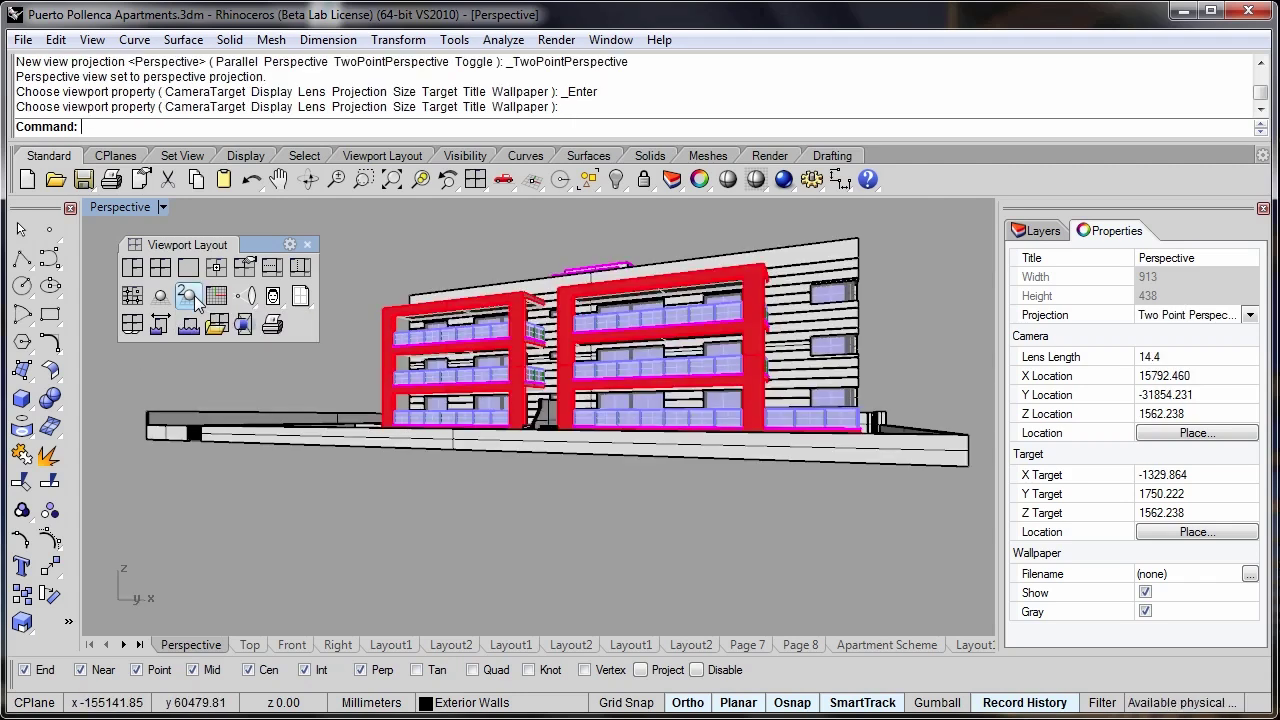
left_click(246, 270)
left_click_drag(582, 376, 540, 378)
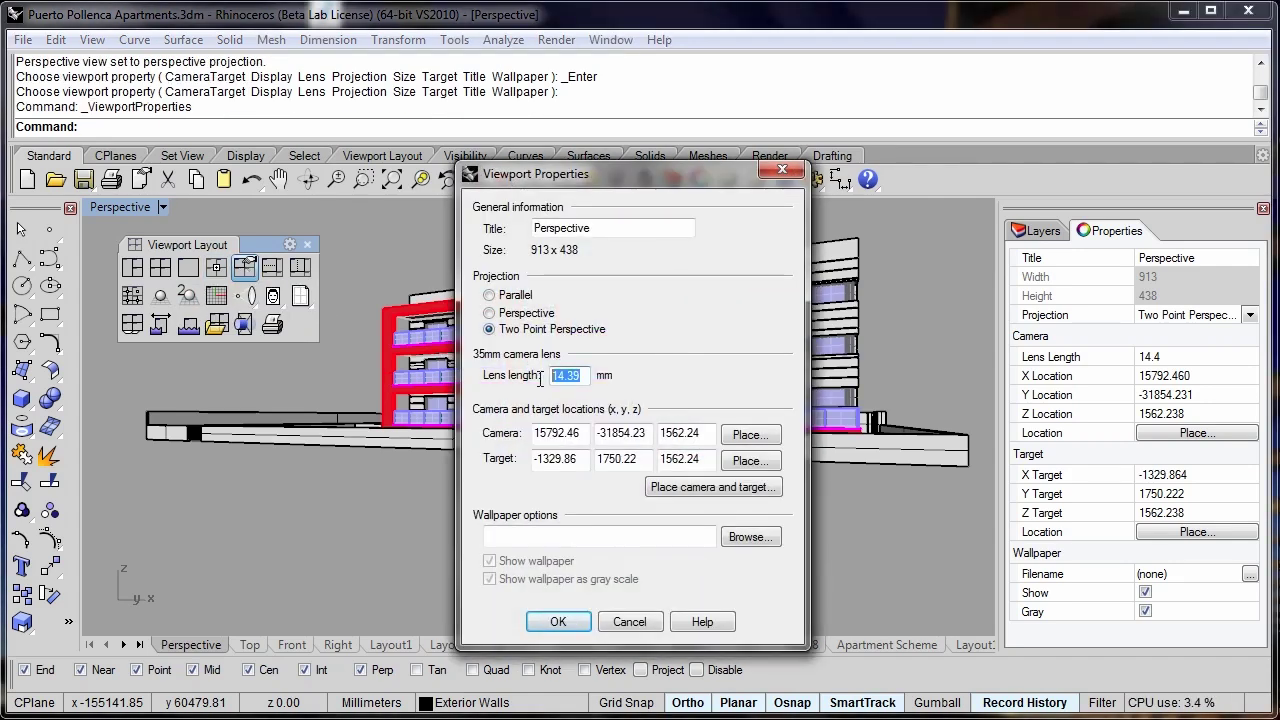
type("20")
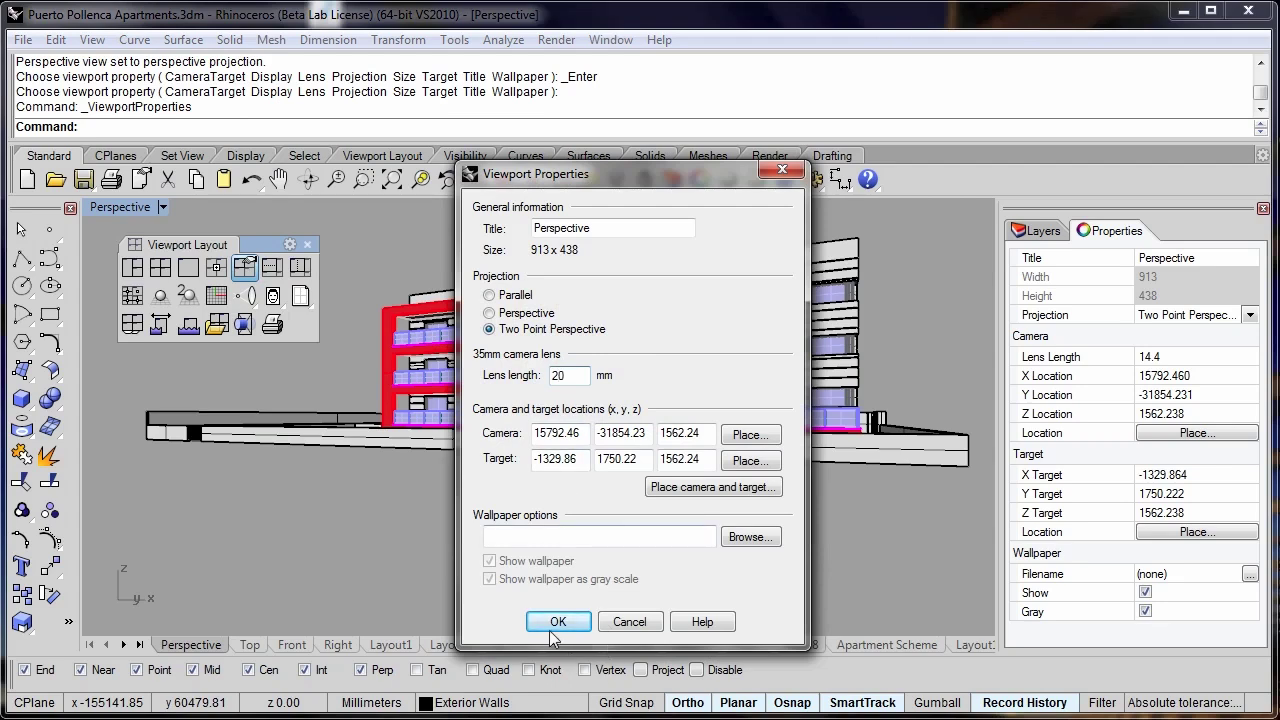
left_click(557, 623)
Orbit the view higher over the roof and site, recentre the building, and close the layout panel.
right_click_drag(591, 418, 621, 410)
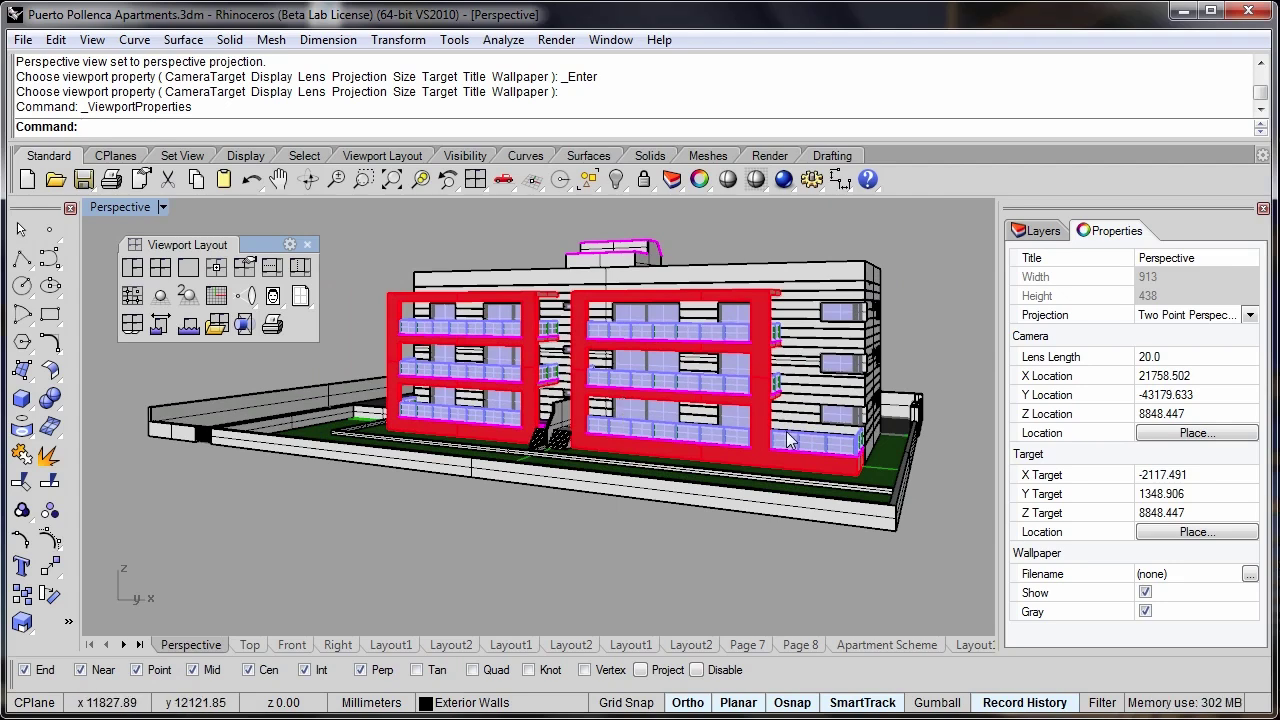
right_click_drag(723, 336, 720, 368, "shift")
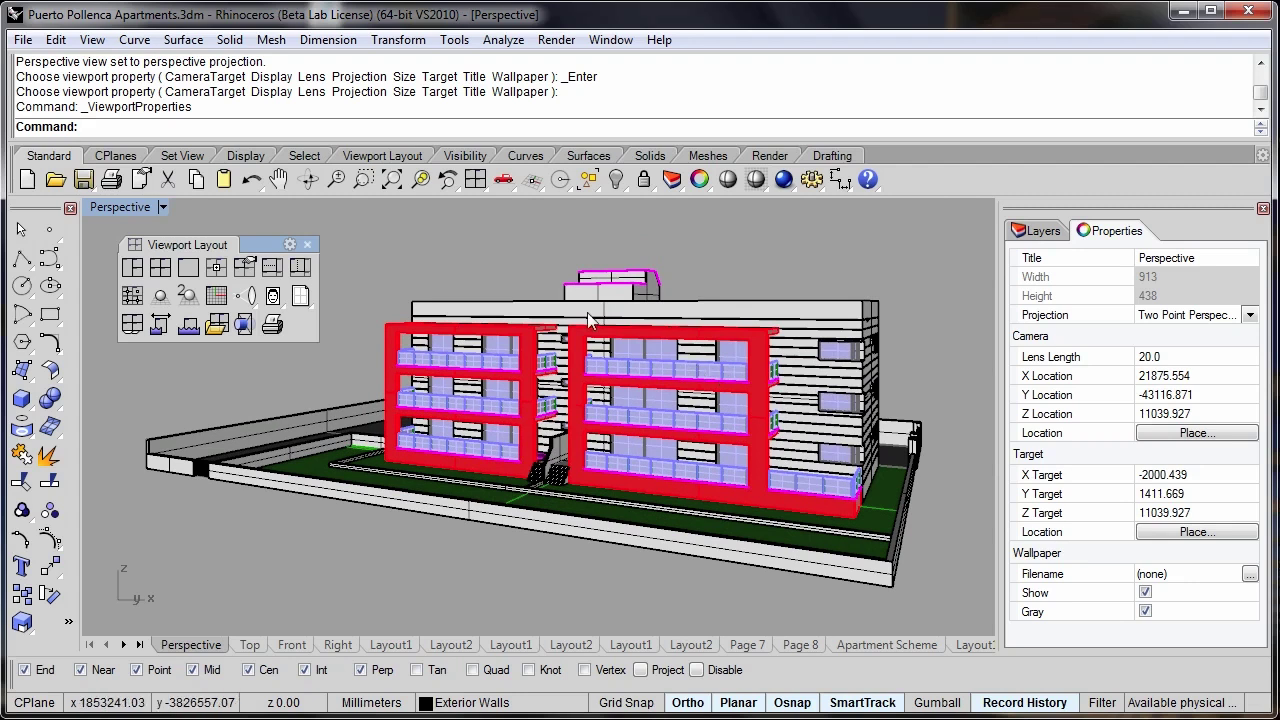
left_click(308, 246)
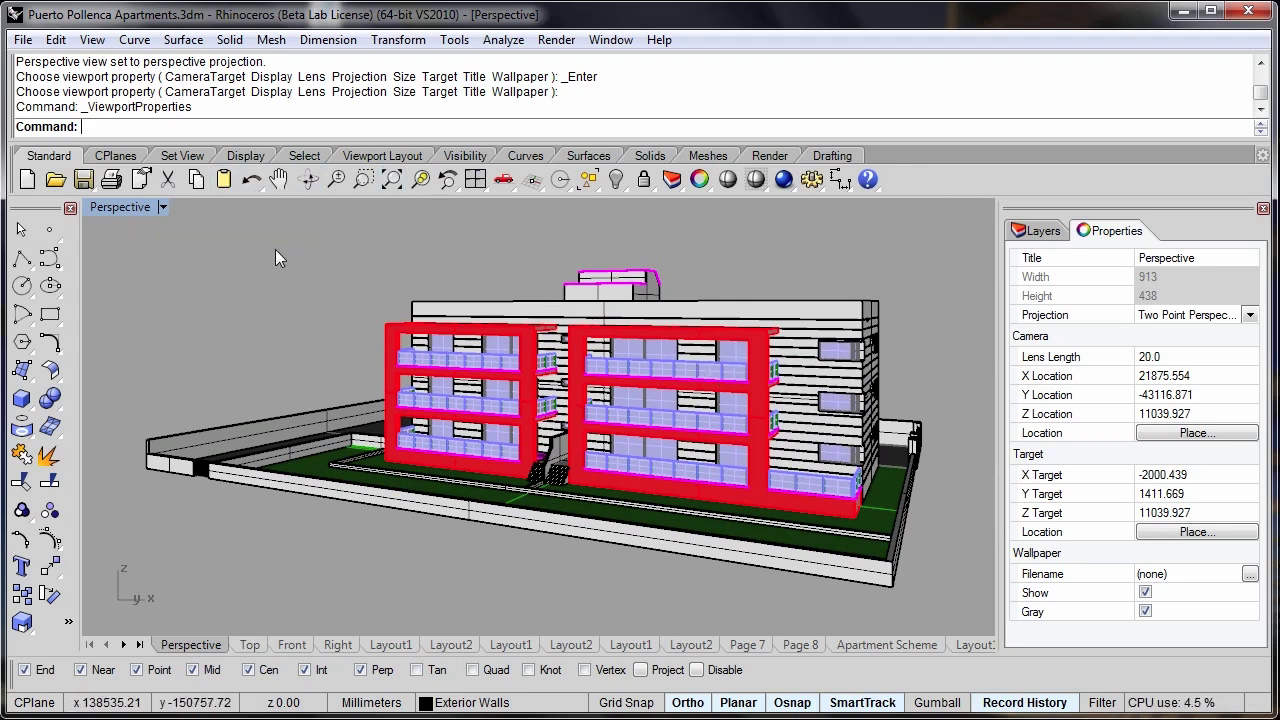
Set the Perspective viewport's display mode to RenderedShadows from its title dropdown.
left_click(162, 208)
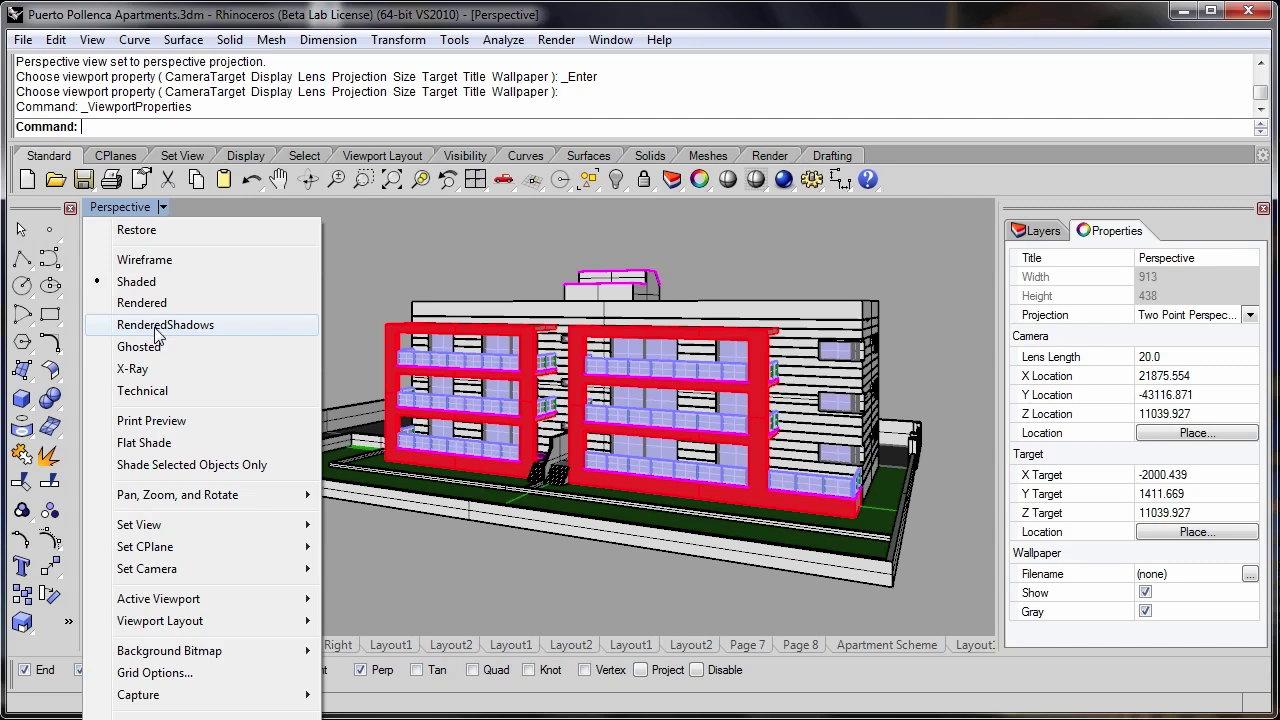
left_click(157, 326)
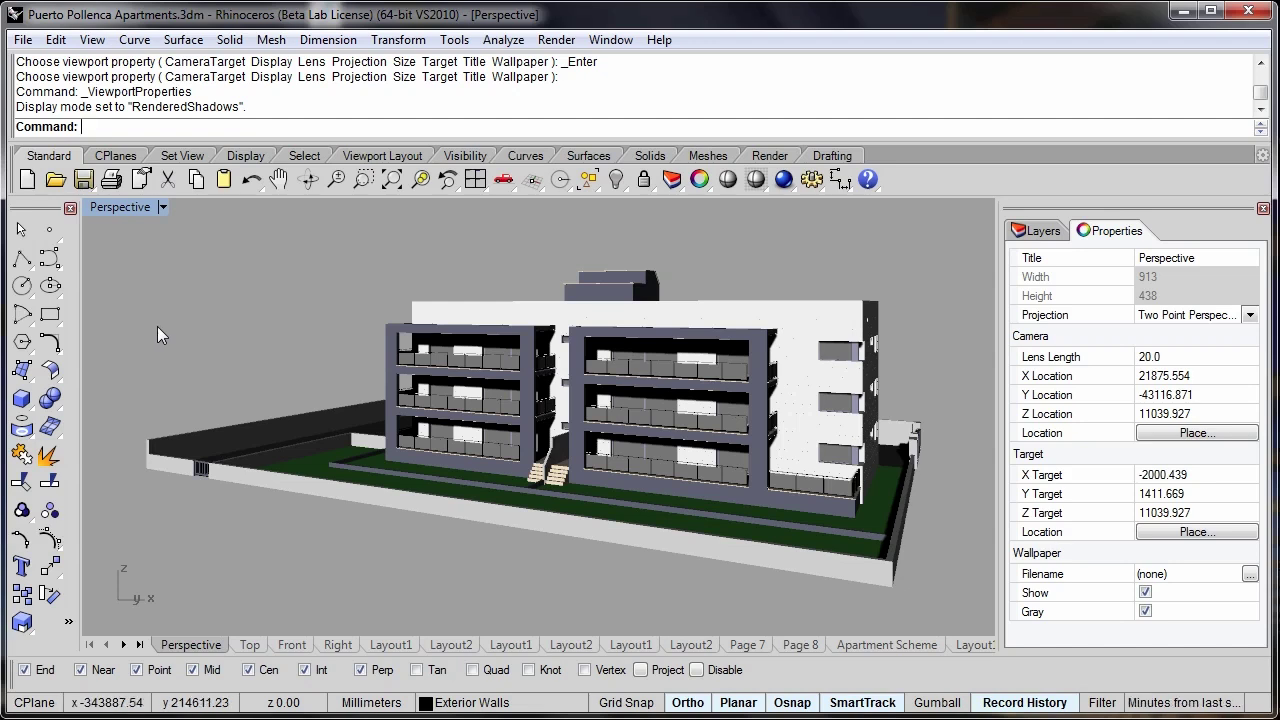
Set RenderedShadows Color & Material usage to Single Color for all objects, grey 219,219,219.
left_click(818, 181)
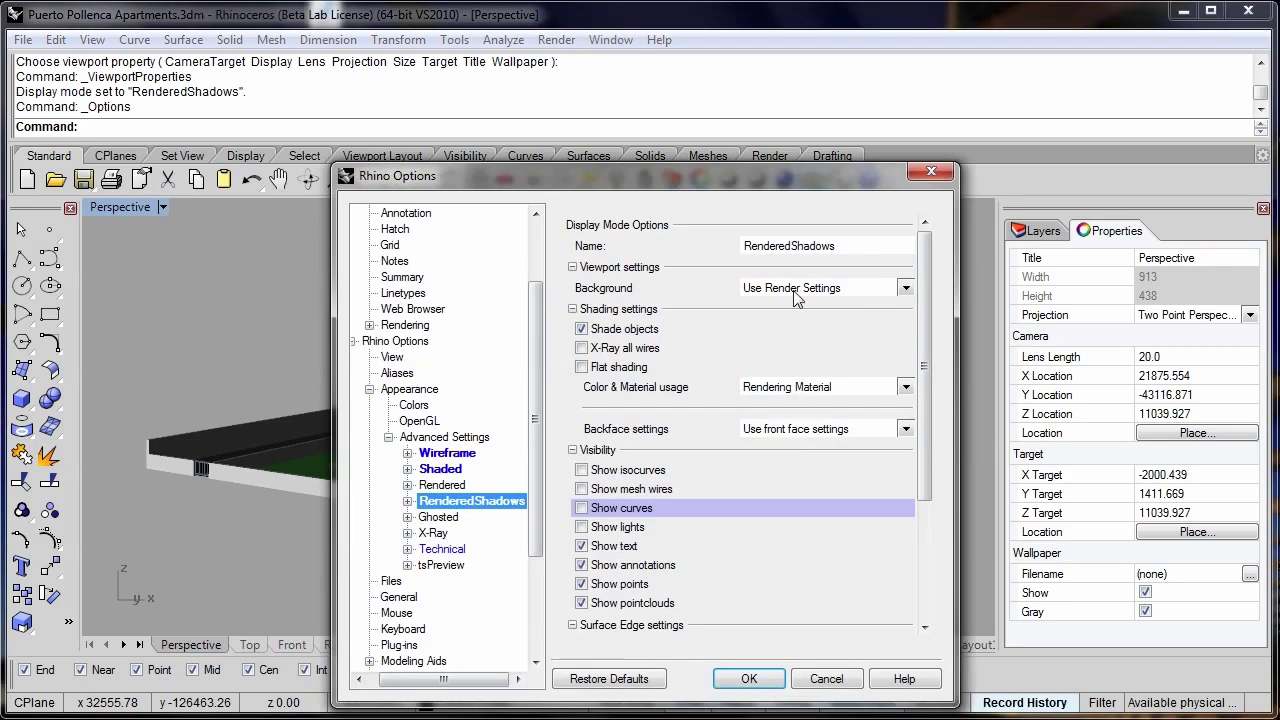
left_click(833, 388)
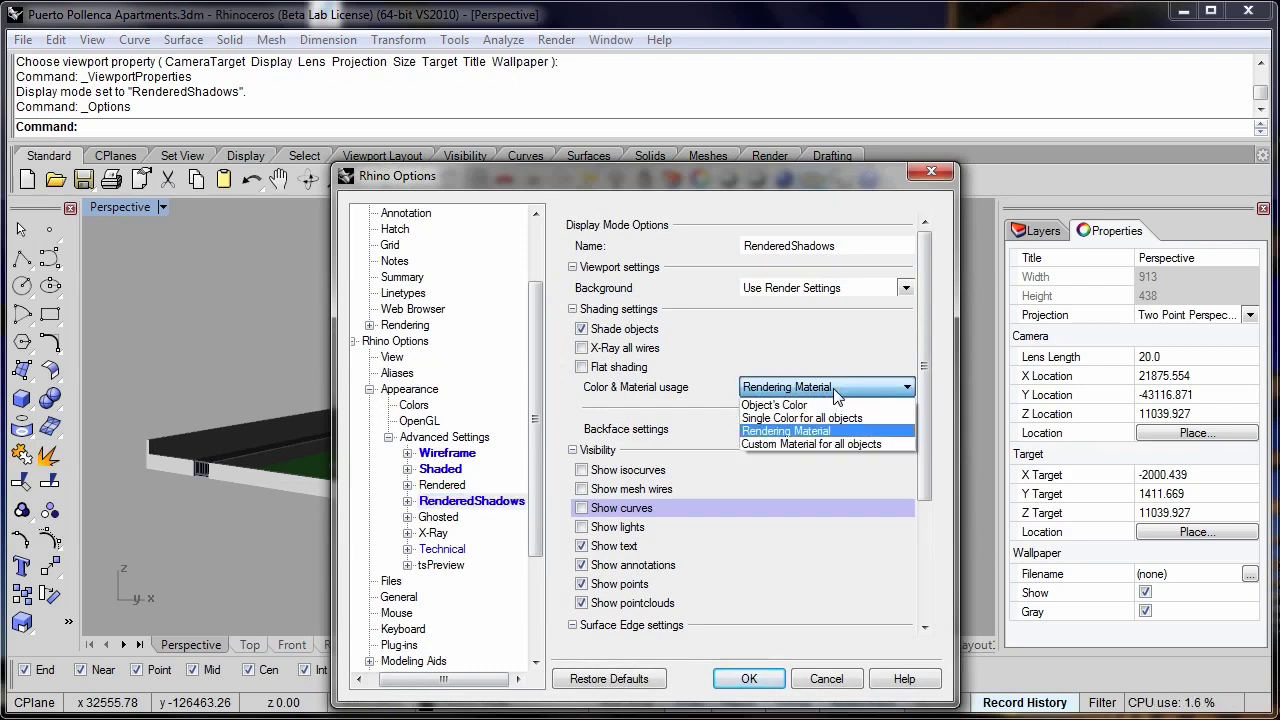
left_click(823, 406)
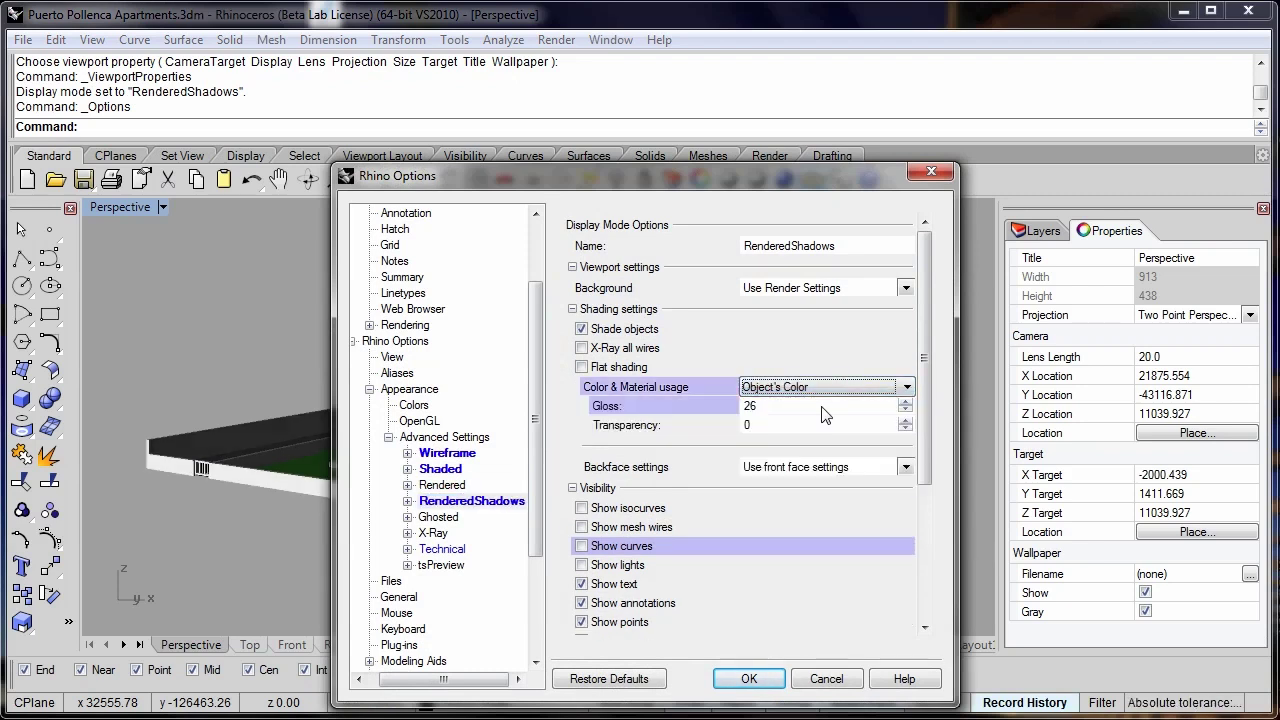
left_click(832, 387)
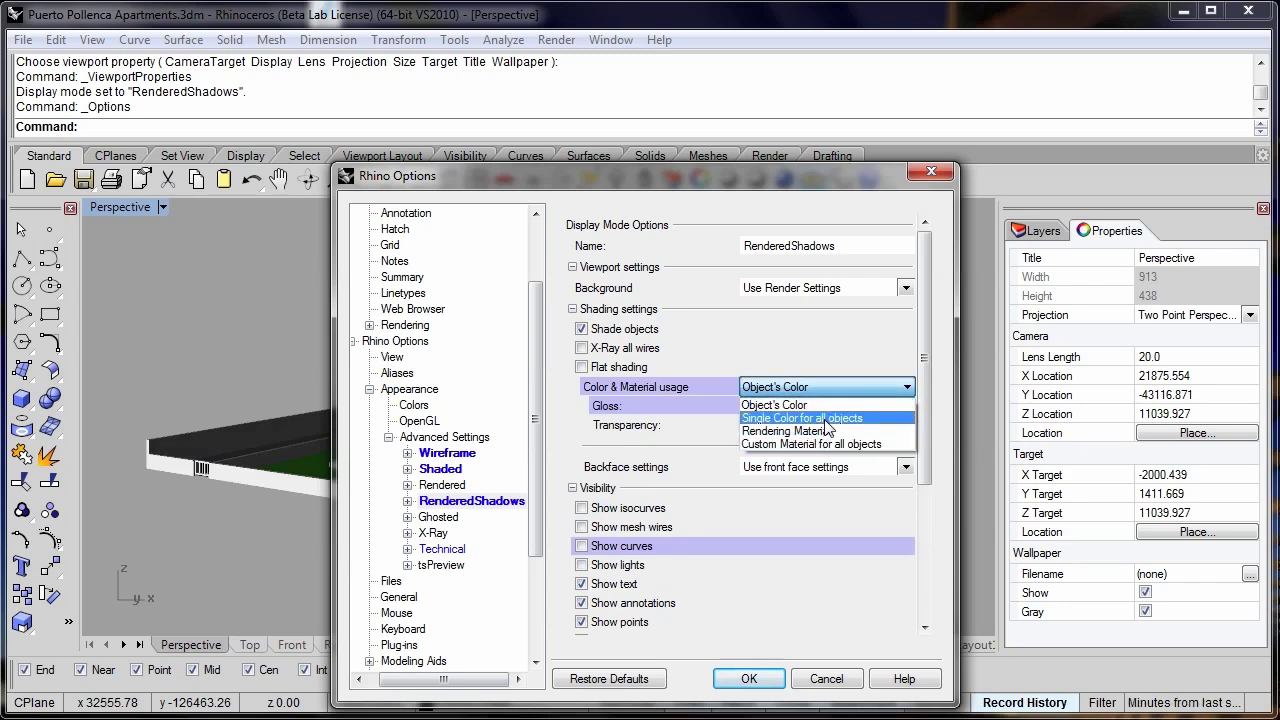
left_click(826, 419)
left_click(826, 443)
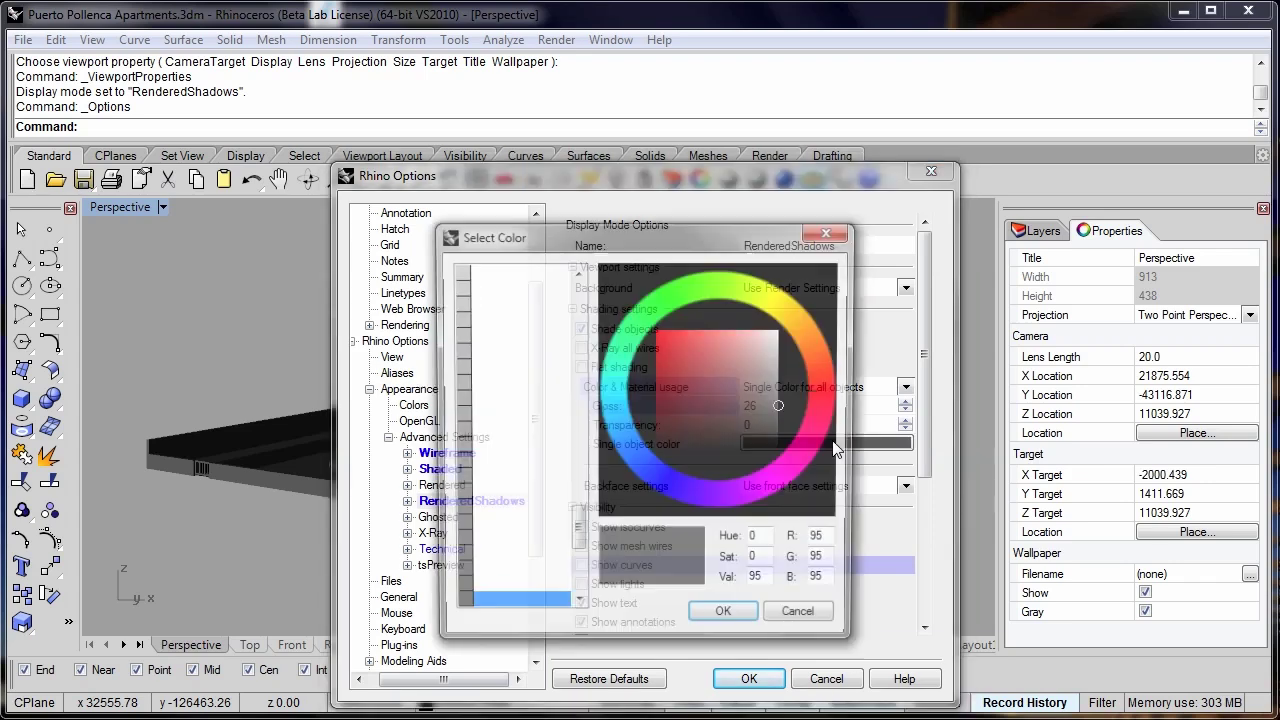
left_click(782, 350)
mouse_move(782, 358)
left_mouse_down()
mouse_move(783, 334)
mouse_move(782, 346)
left_mouse_up()
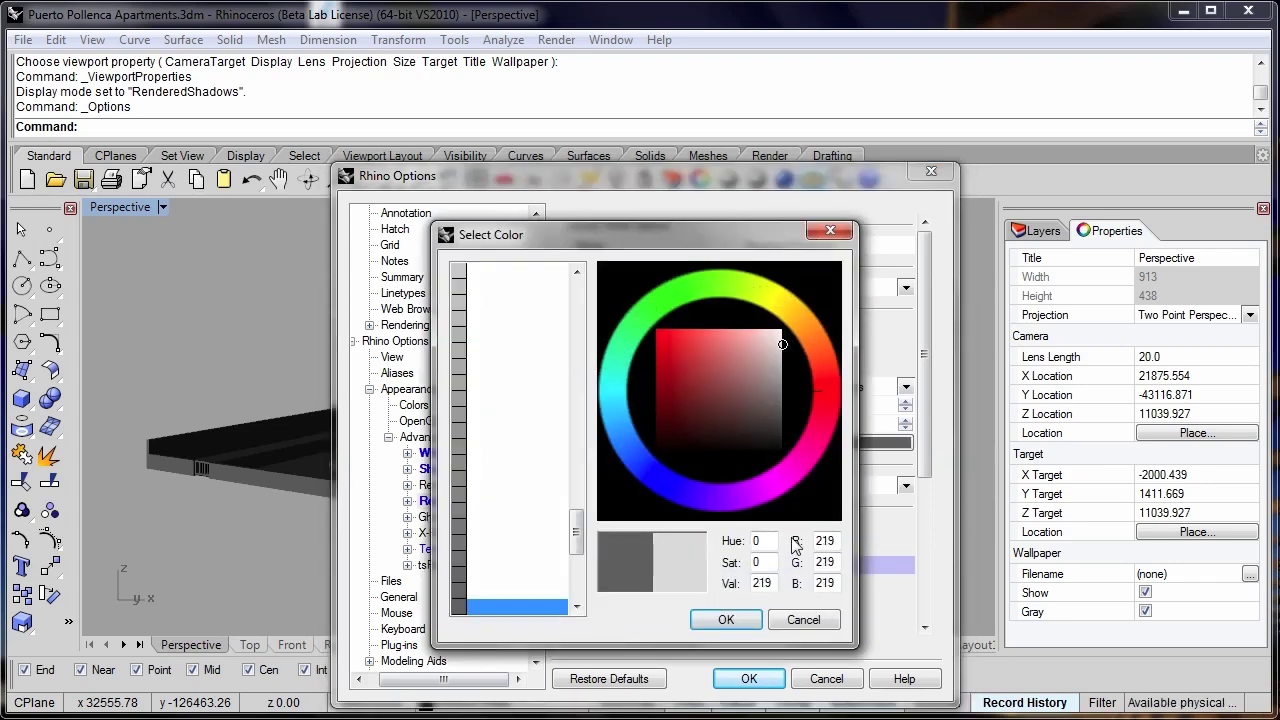
left_click(727, 620)
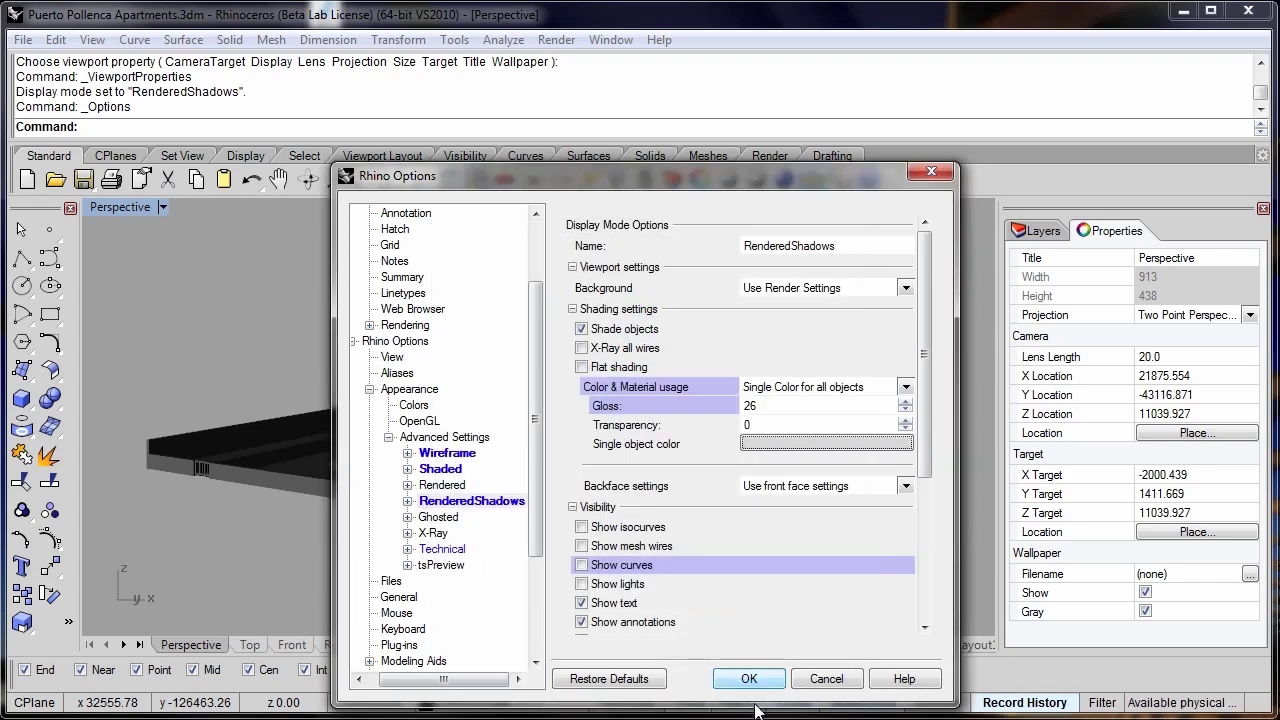
left_click(750, 679)
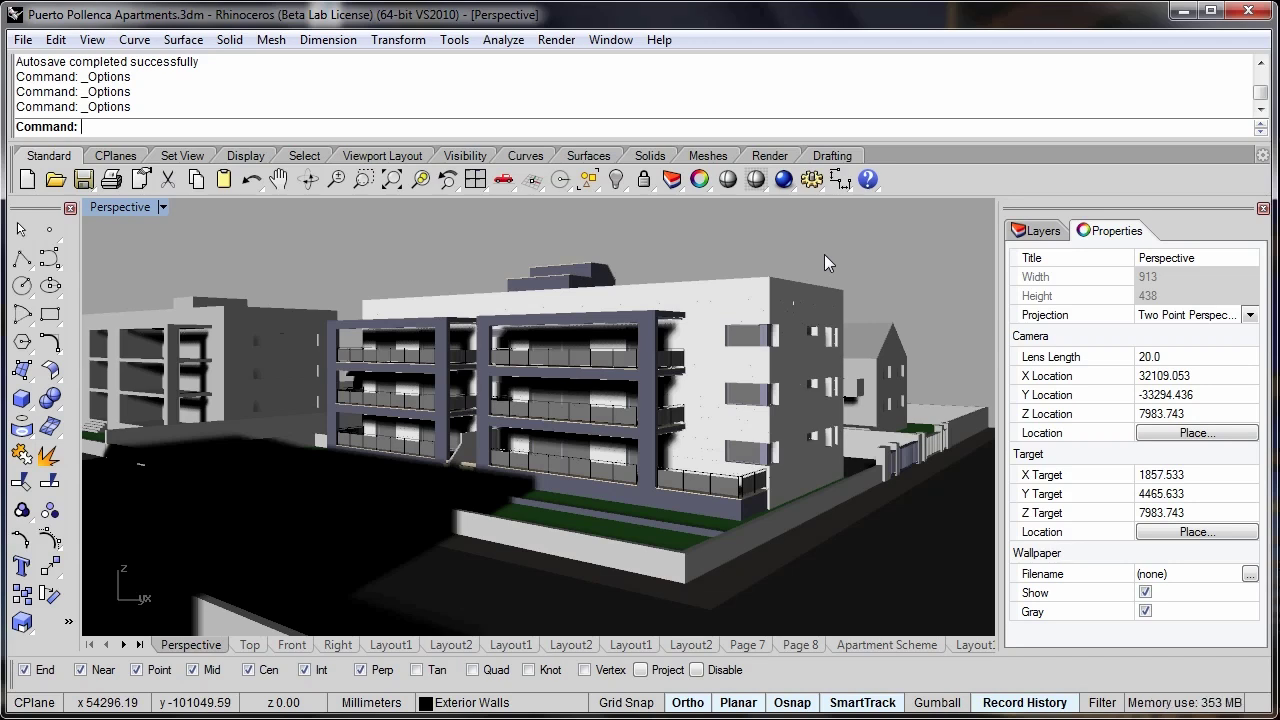
Switch the sun on for 15/07/2011 at 14:57 with north at 90°.
left_click(813, 185)
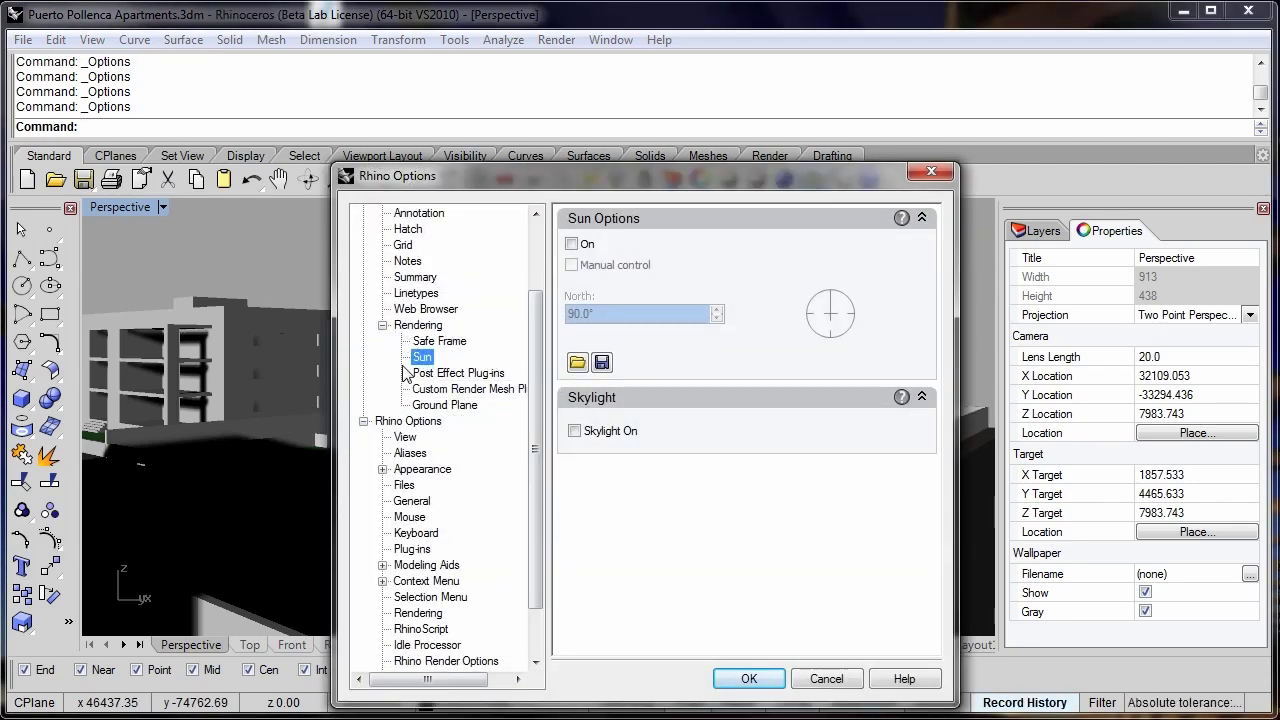
left_click(572, 245)
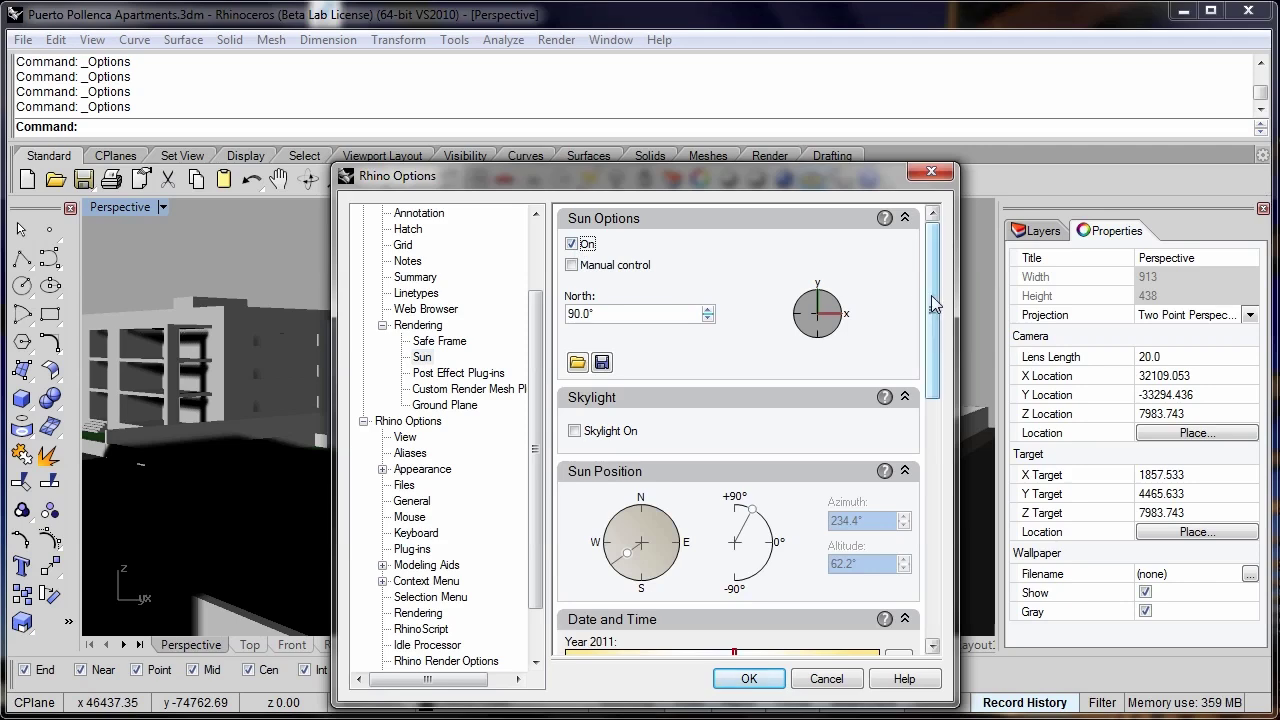
left_click_drag(930, 313, 946, 537)
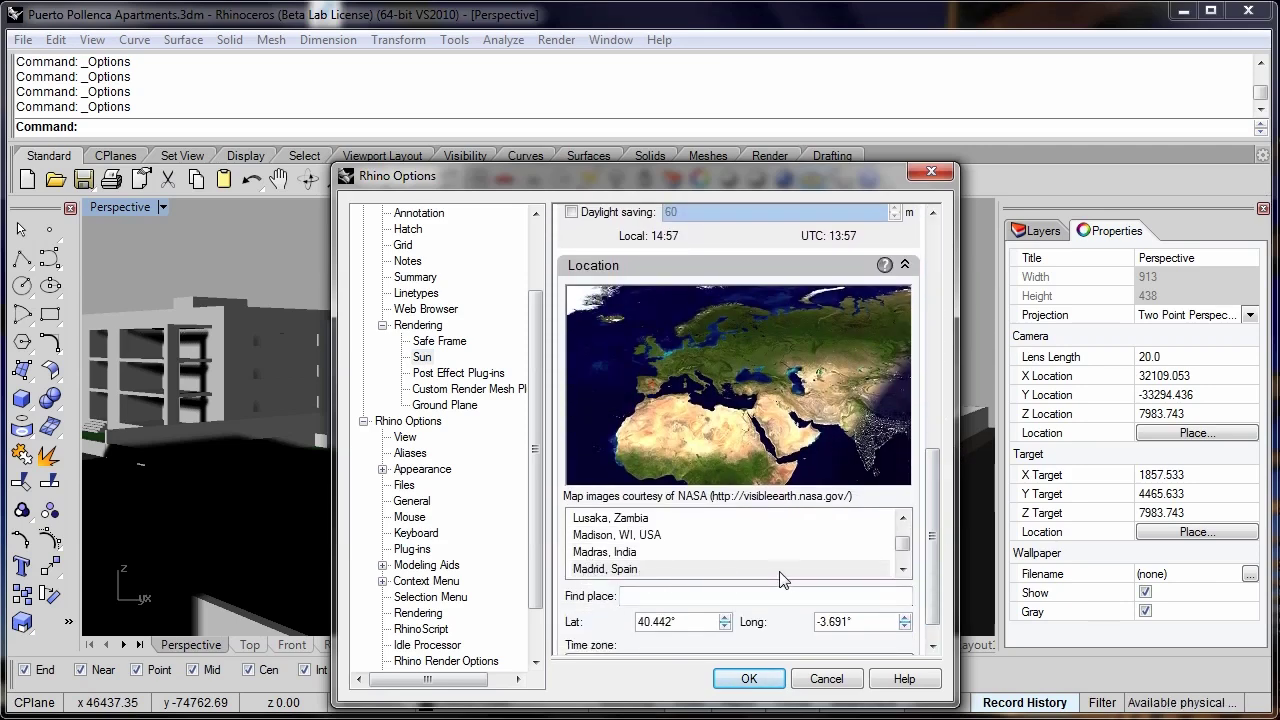
scroll(757, 498, "up", 5)
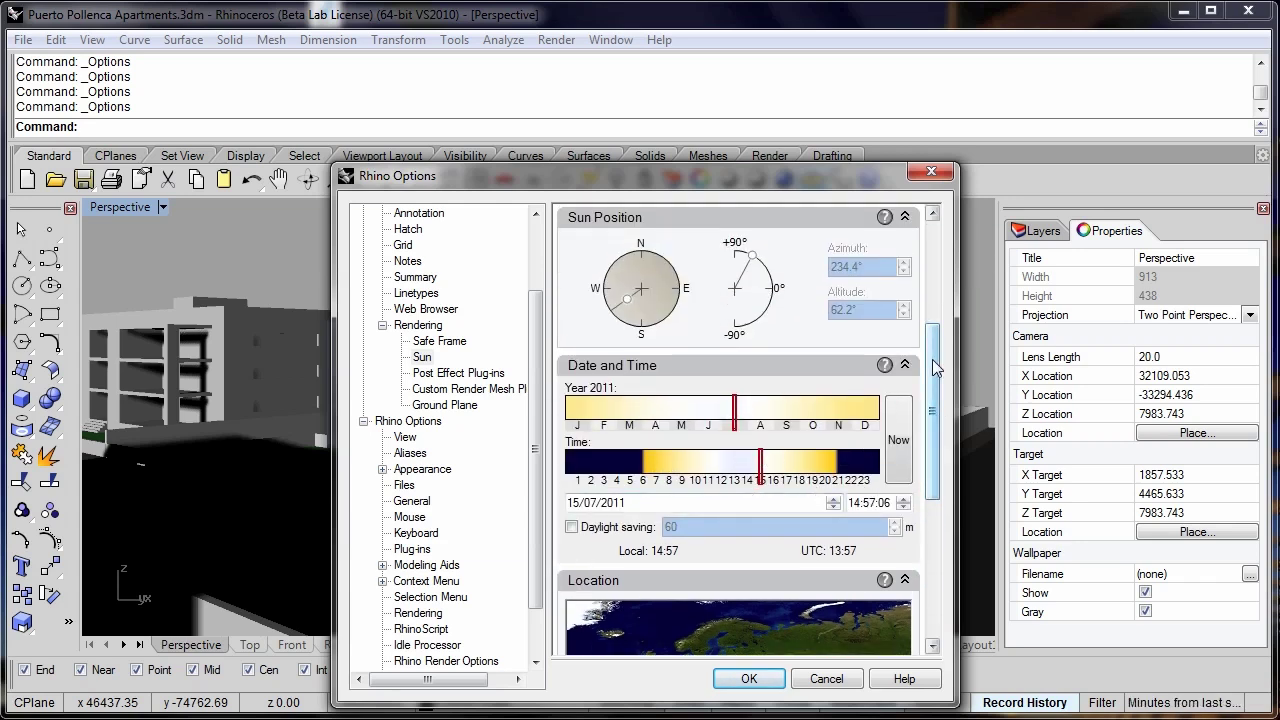
left_click_drag(930, 363, 930, 263)
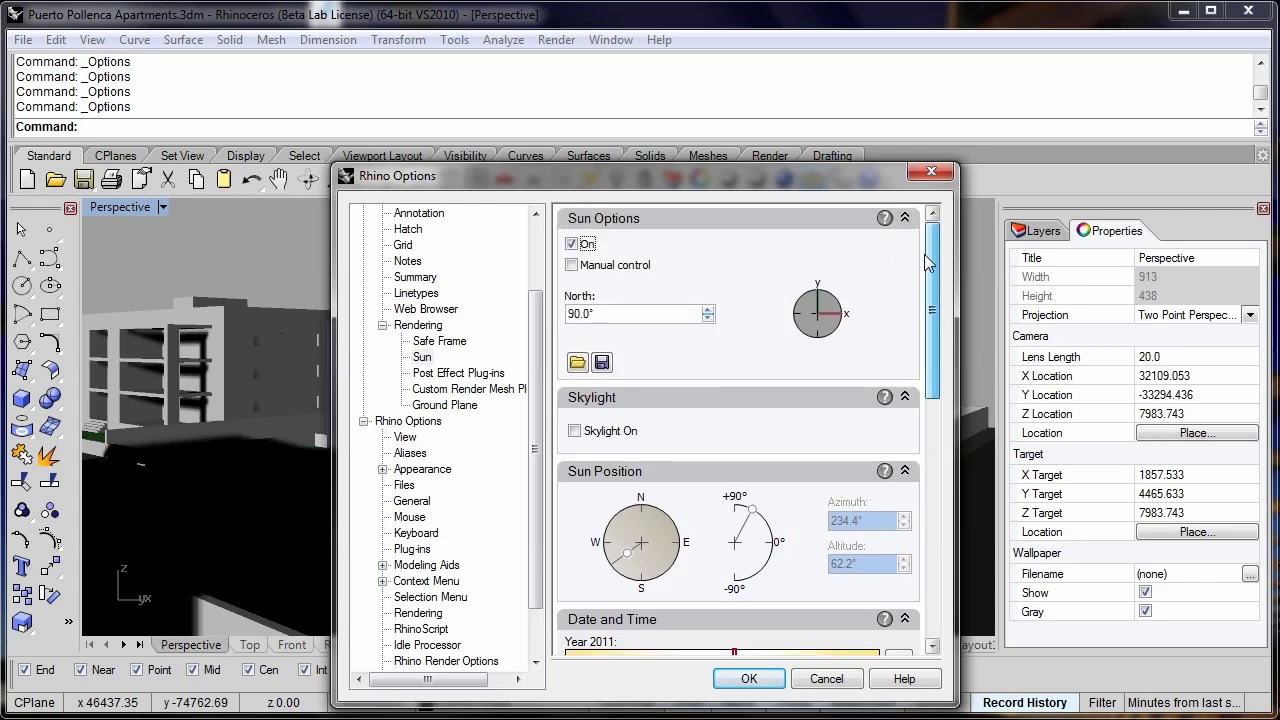
left_click(758, 674)
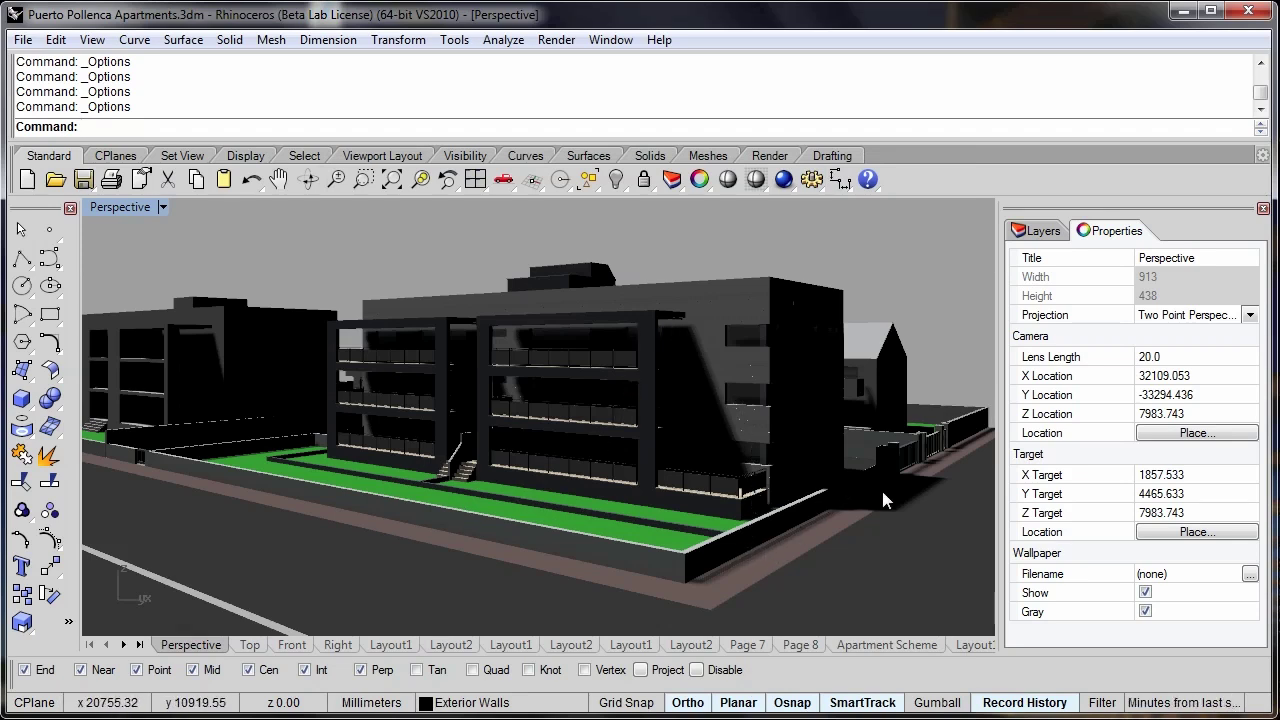
Enable Skylight On in the Sun options and apply it.
left_click(812, 179)
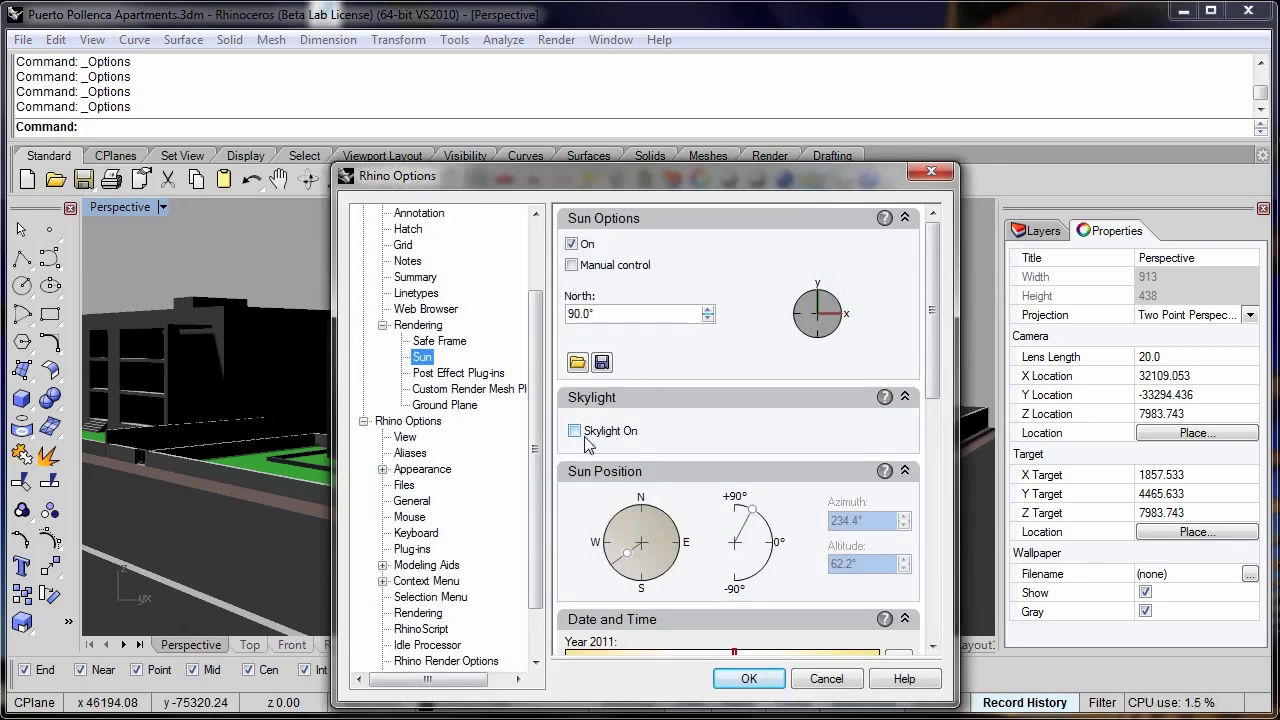
left_click(575, 431)
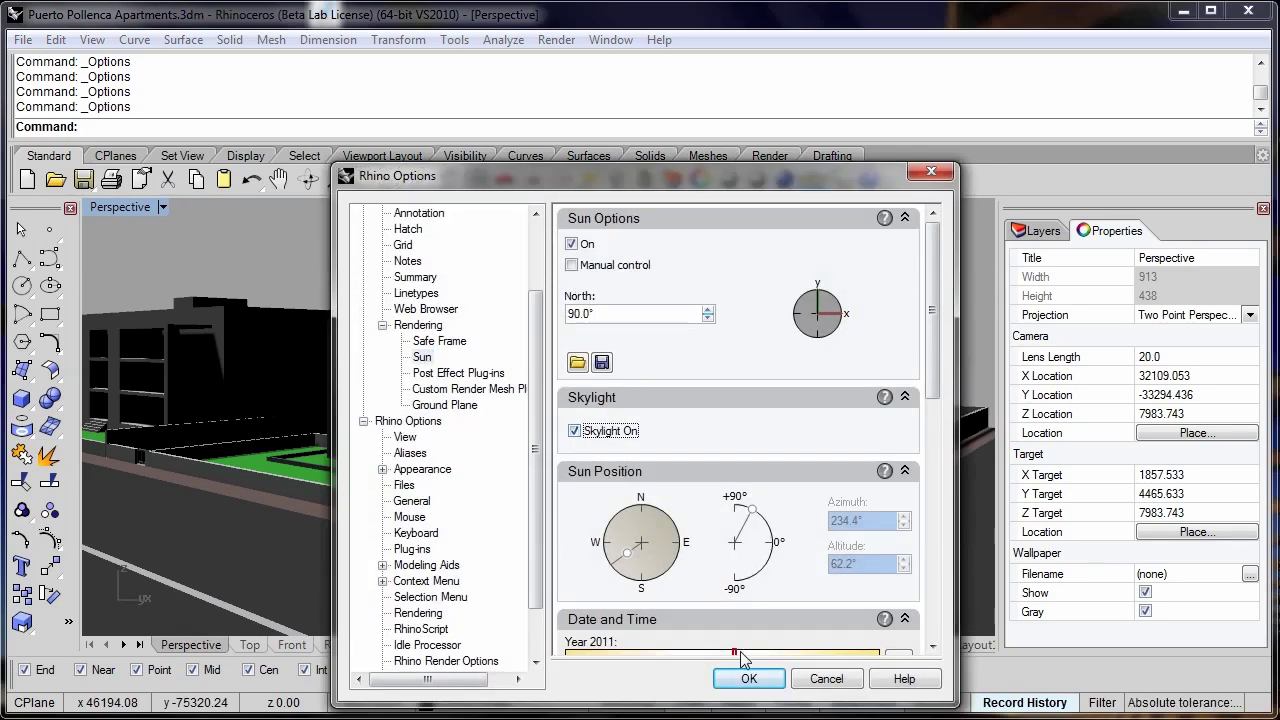
left_click(750, 679)
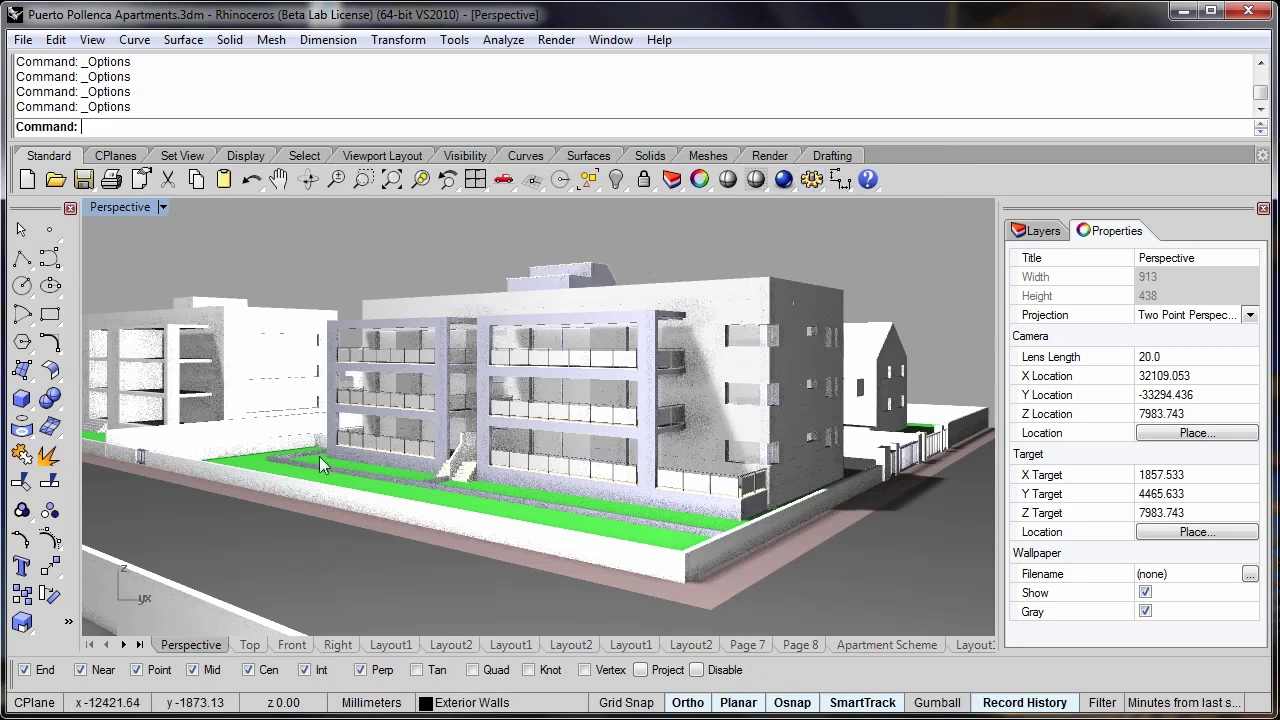
Render the apartment's Perspective view lit by sun and skylight.
left_click(784, 180)
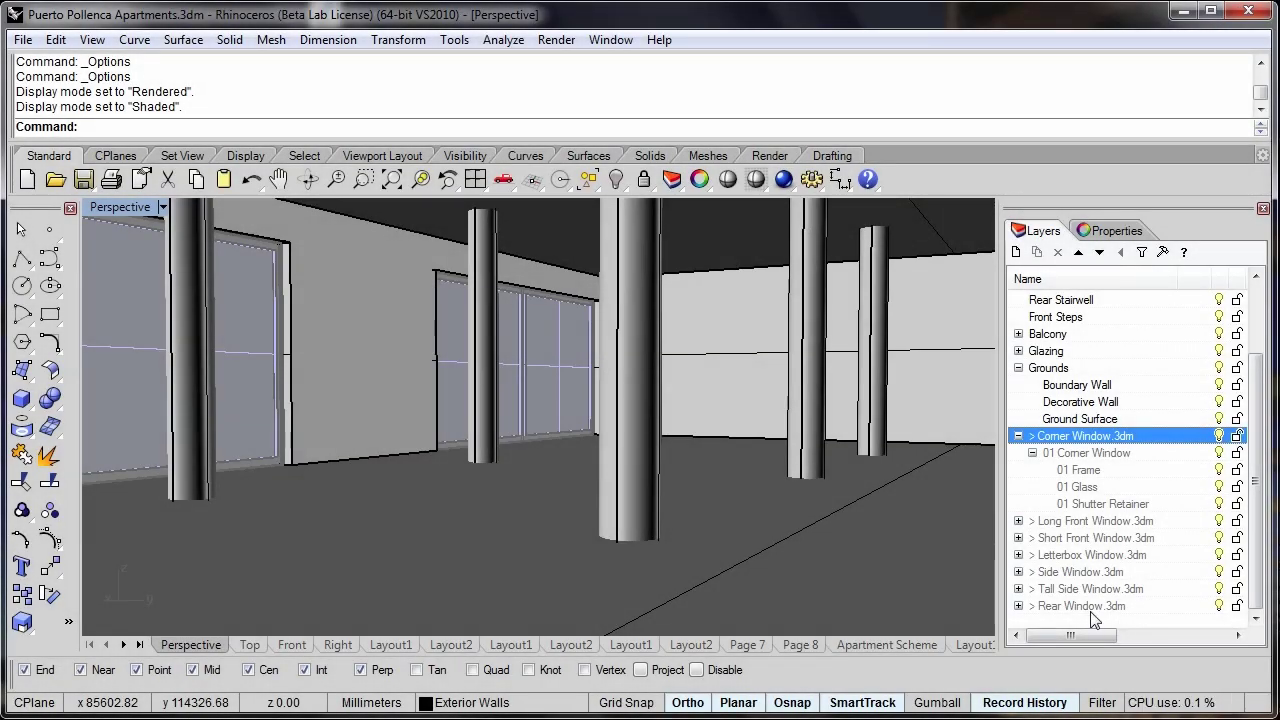
Switch the Perspective view to Rendered, then to RenderedShadows display mode.
left_click(132, 207)
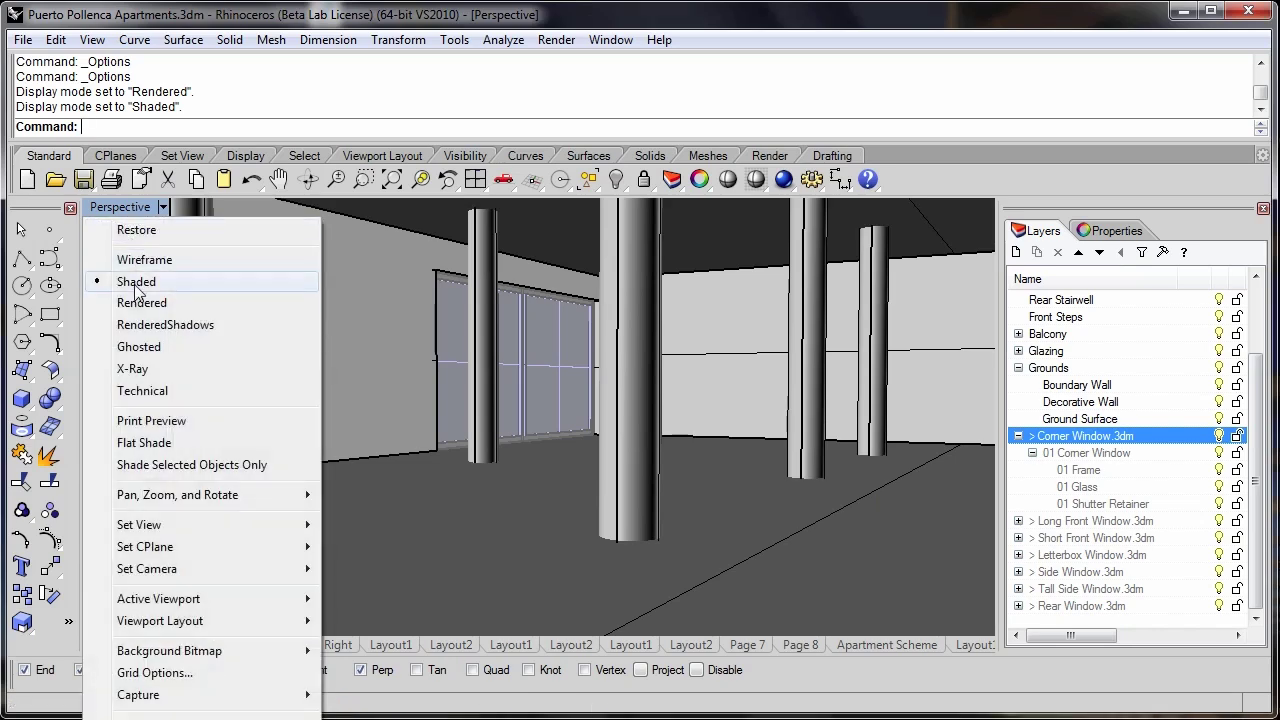
left_click(138, 303)
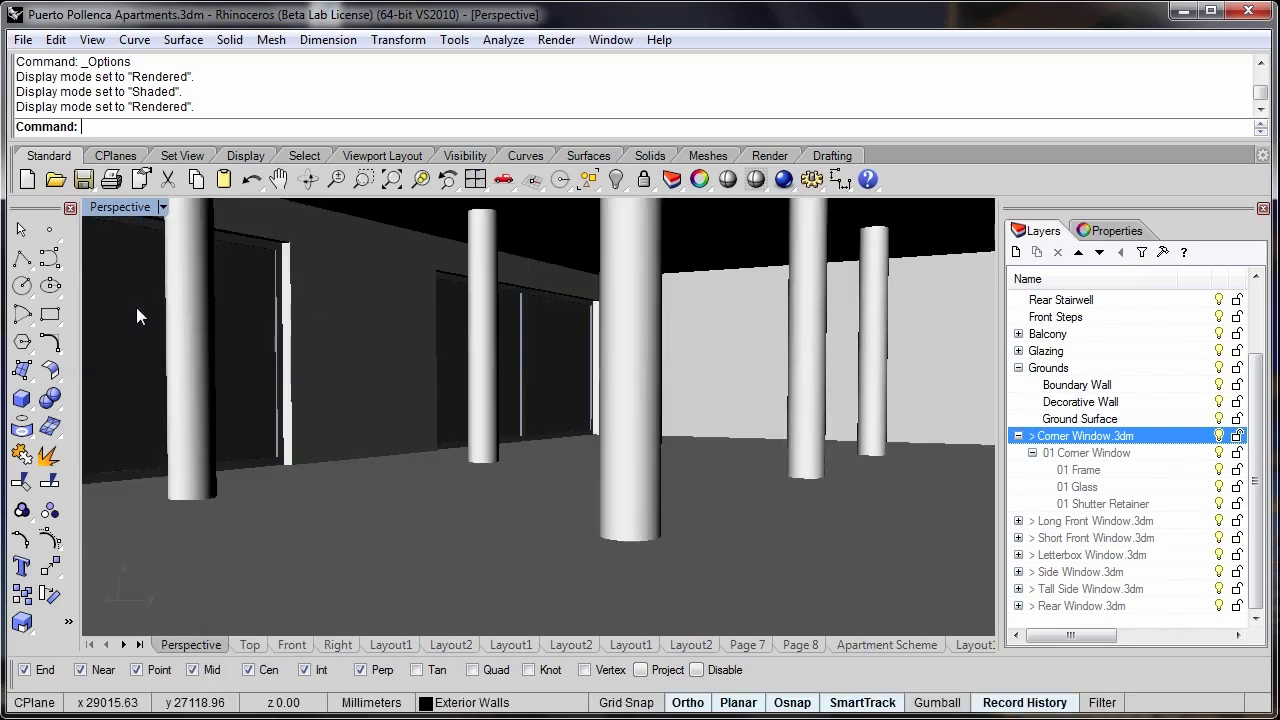
left_click(132, 208)
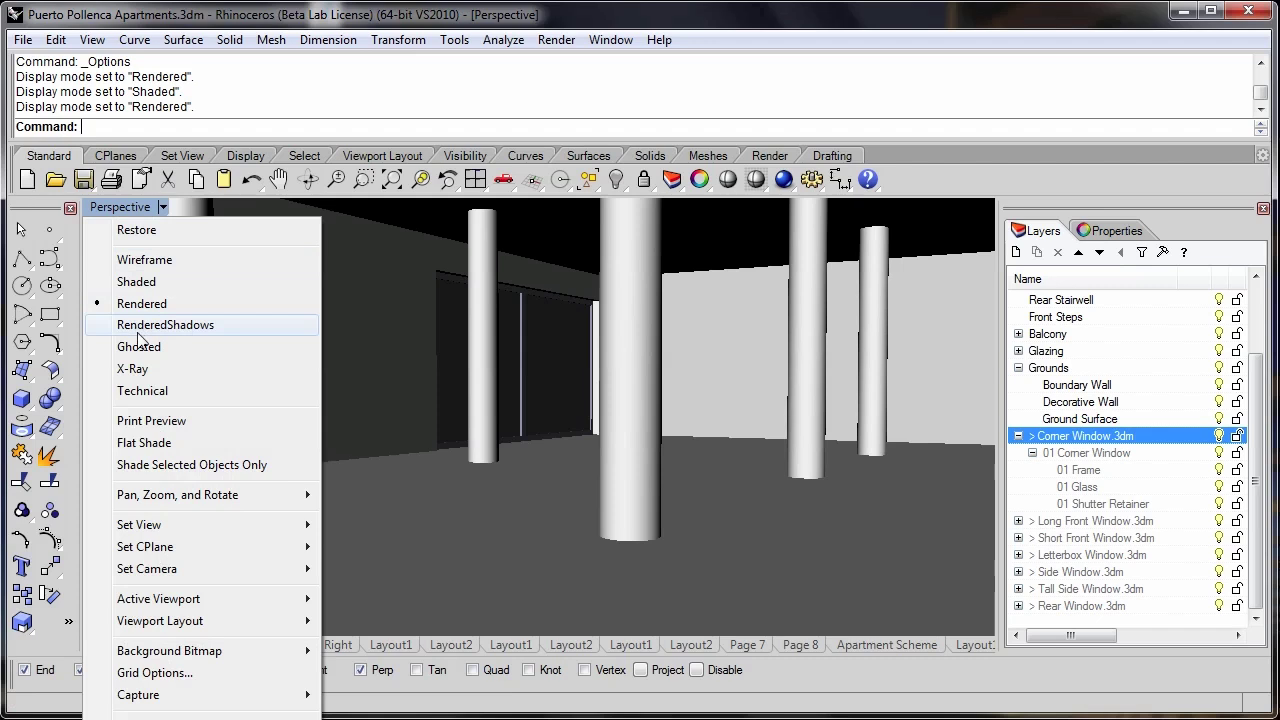
left_click(137, 330)
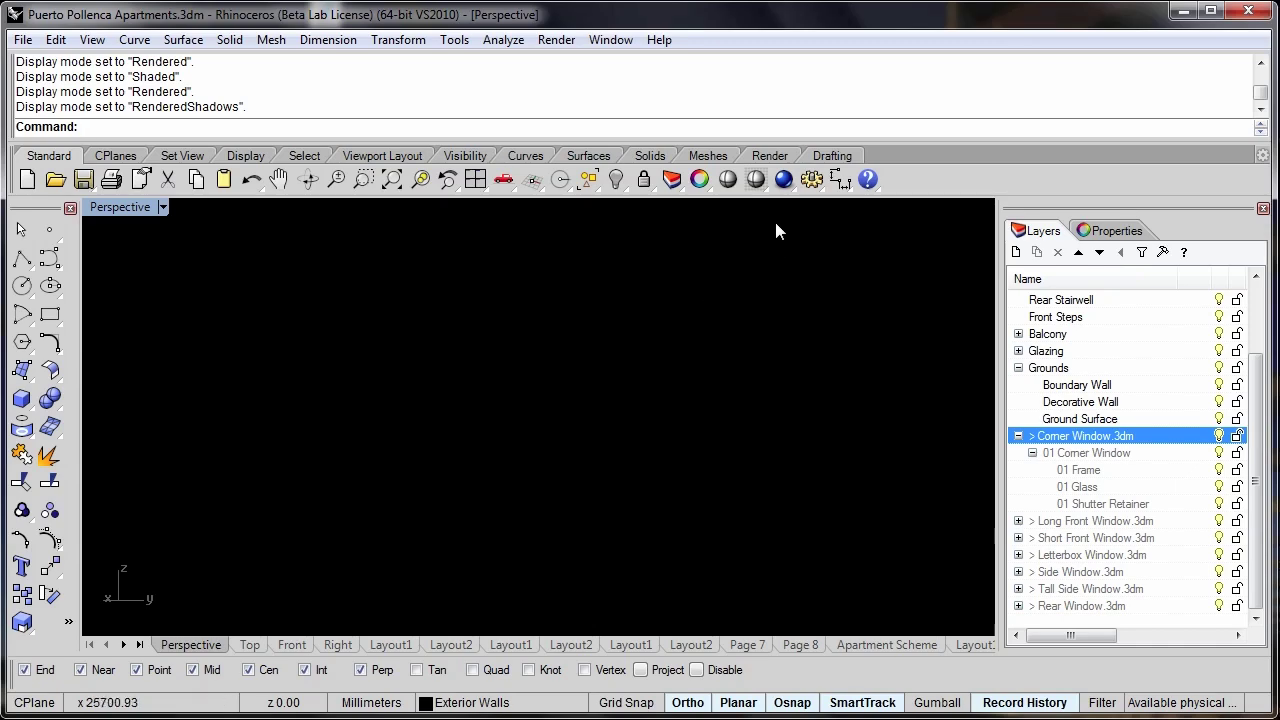
Enable the skylight in the Sun options, then reopen Options on the Rhino Render page.
left_click(812, 180)
left_click(578, 432)
left_click(760, 677)
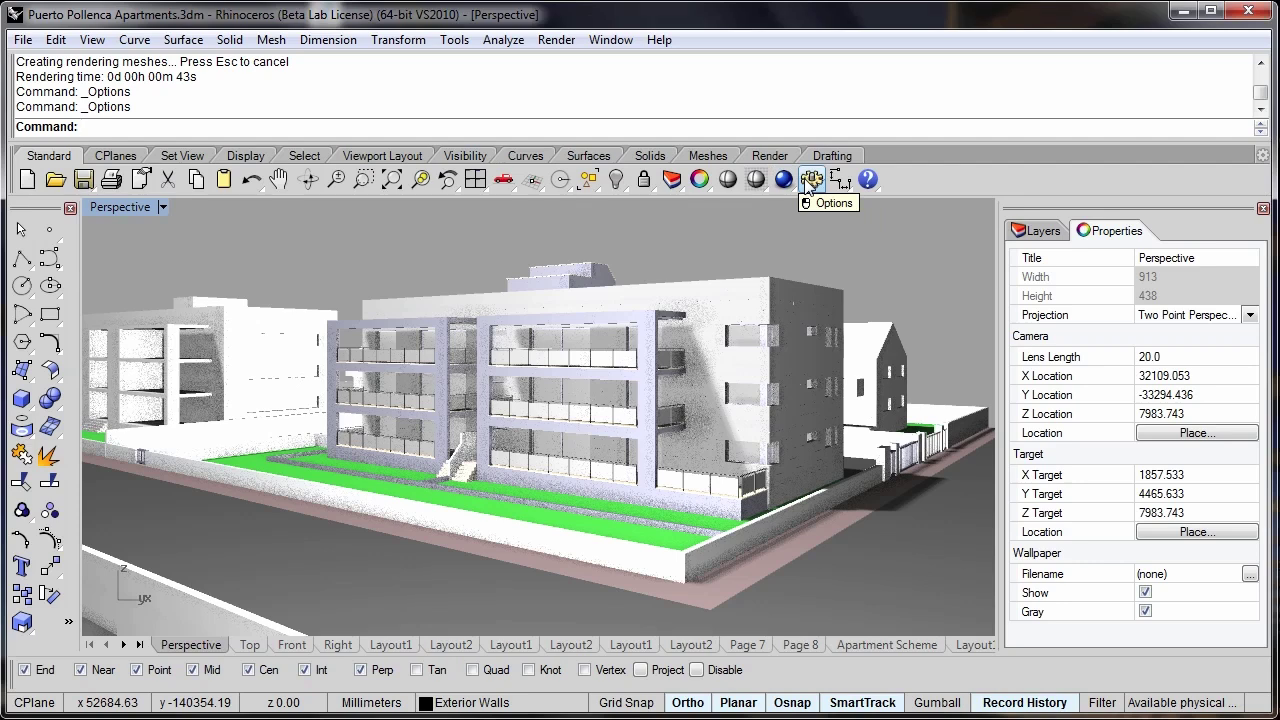
left_click(810, 181)
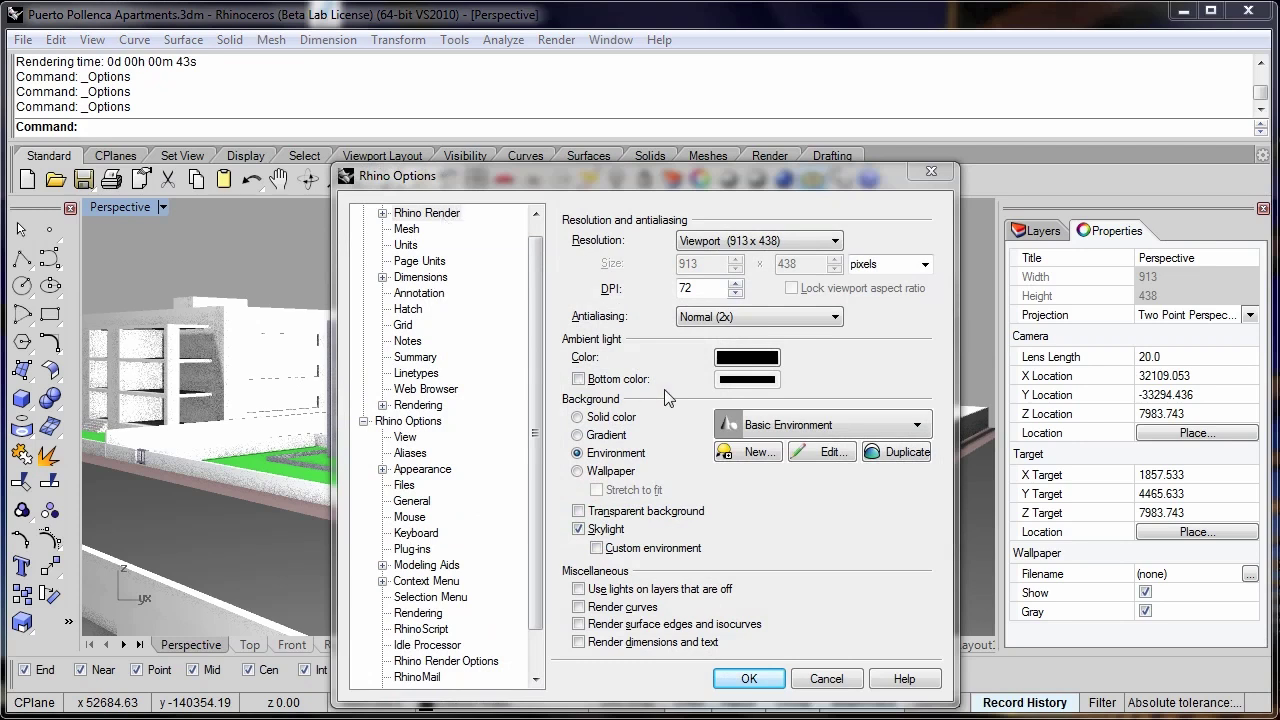
Create a new Basic Environment 001 in the Rhino Render settings.
left_click(776, 475)
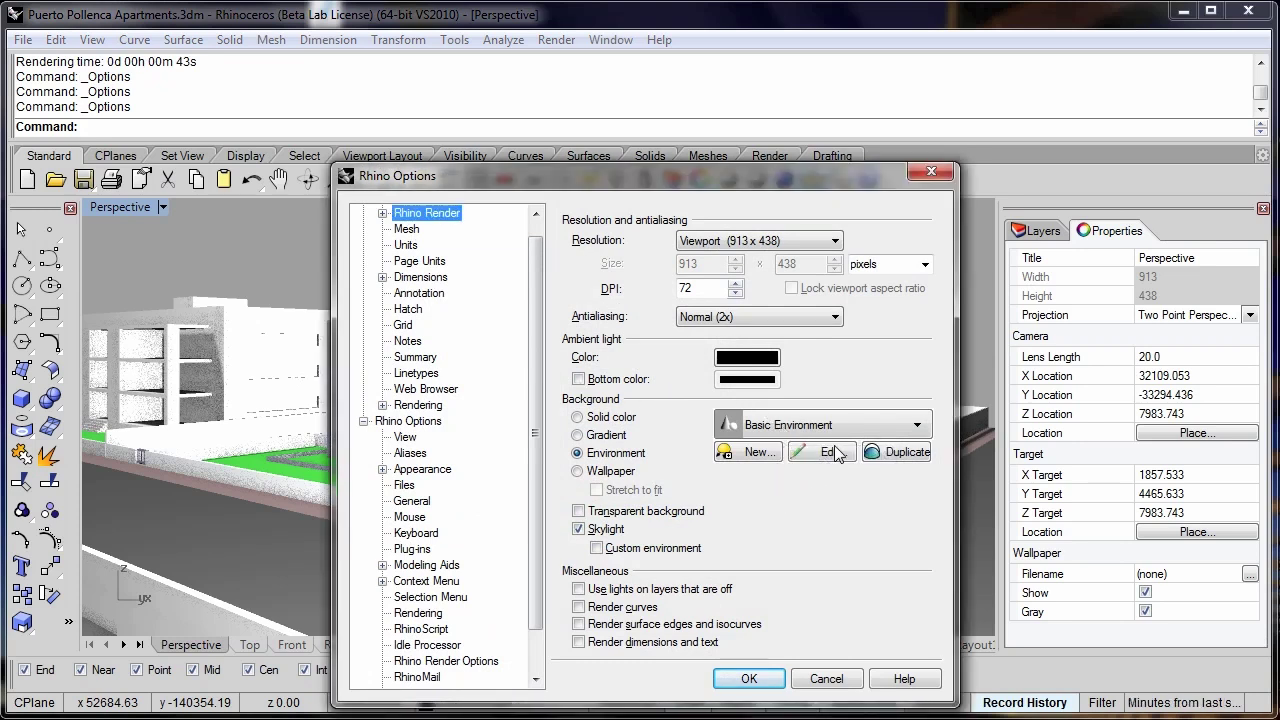
left_click(766, 457)
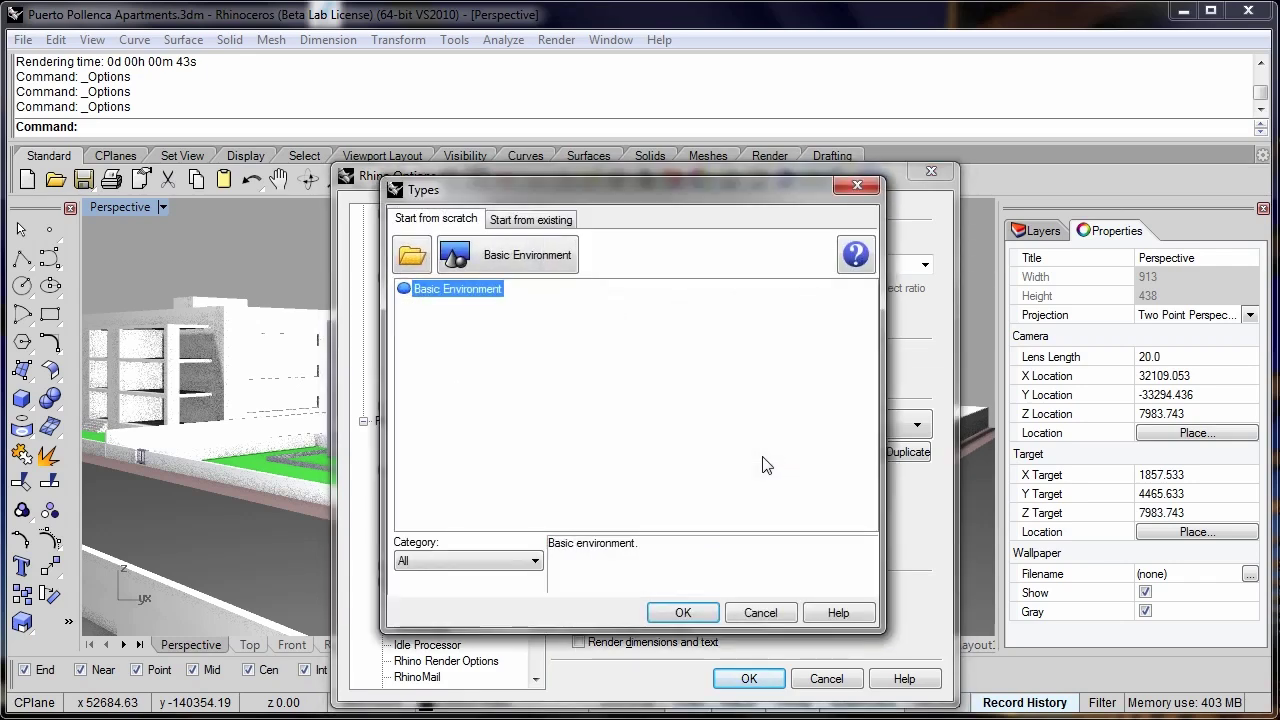
left_click(693, 612)
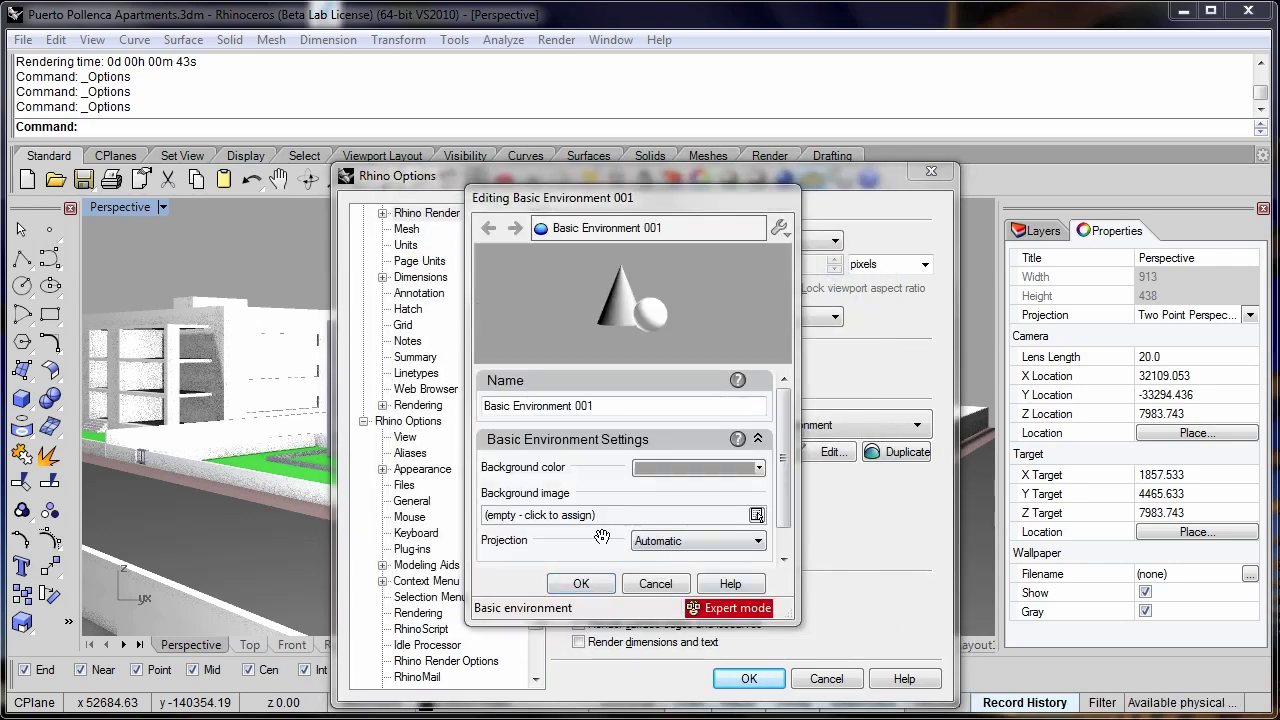
Set its background image to a High Dynamic Range Texture using skiesv2_01.hdr and confirm.
left_click(581, 521)
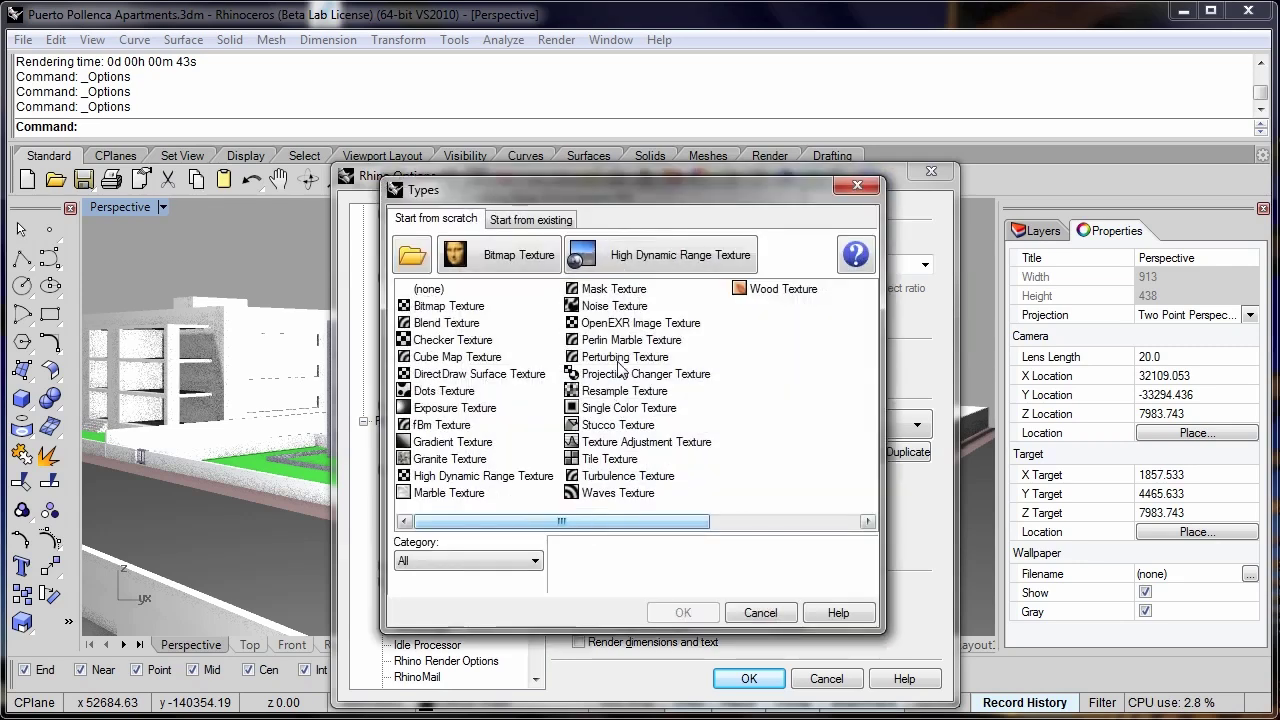
left_click(641, 256)
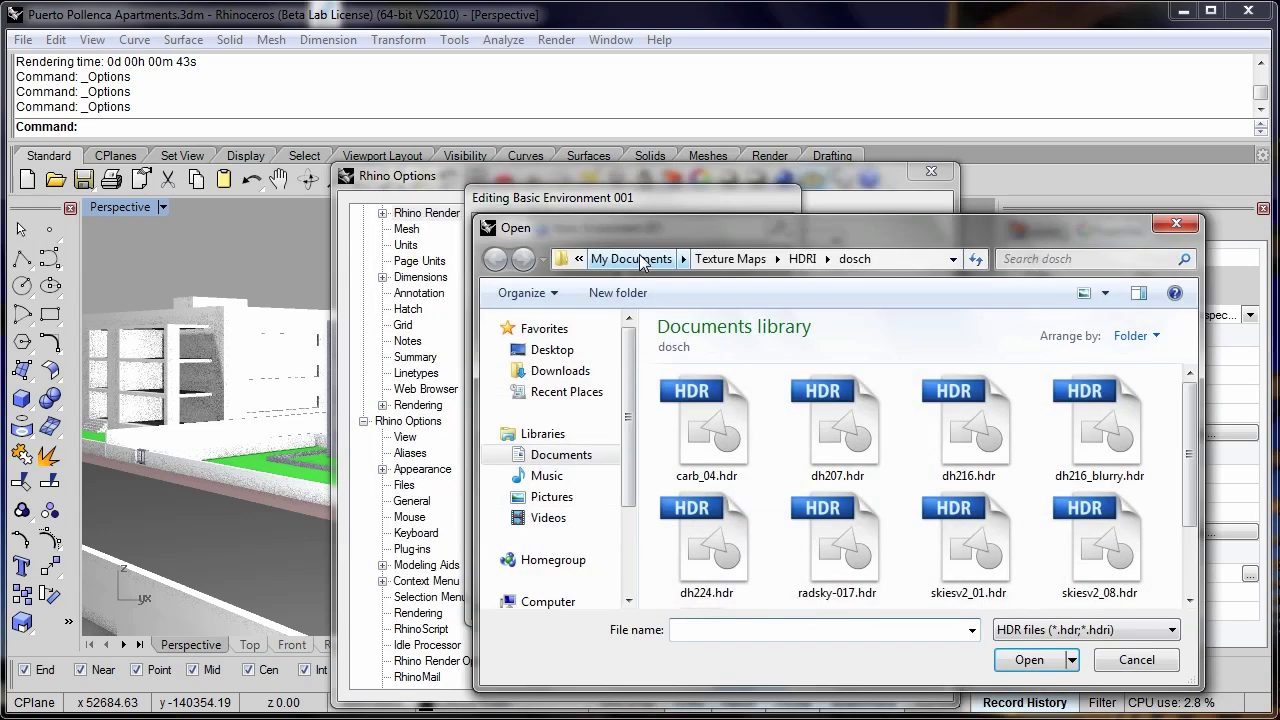
left_click(955, 570)
left_click(1029, 659)
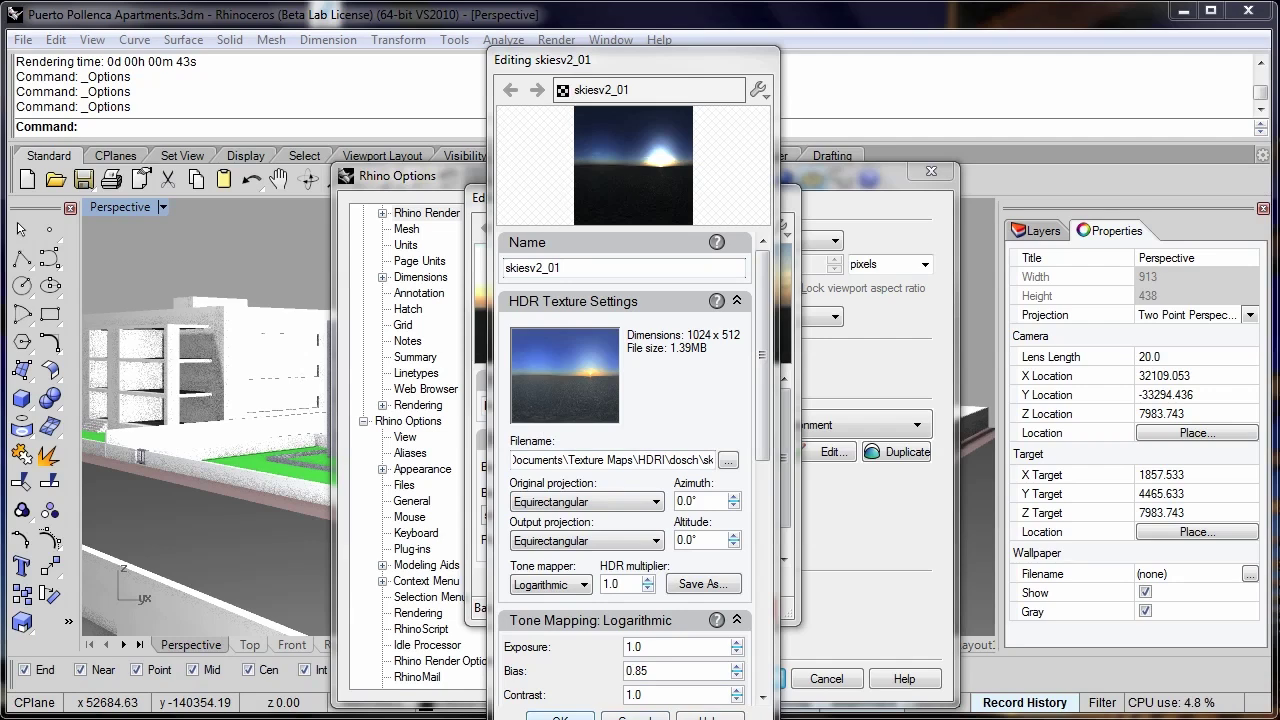
left_click(560, 716)
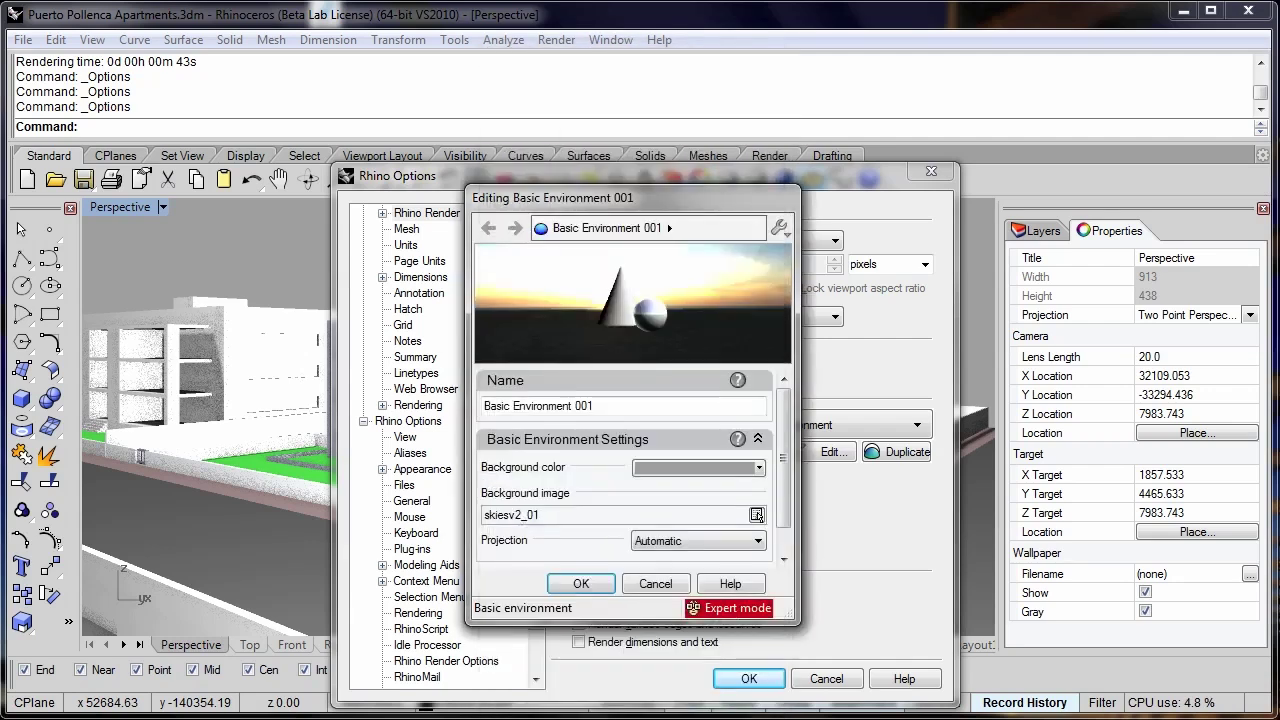
left_click(580, 586)
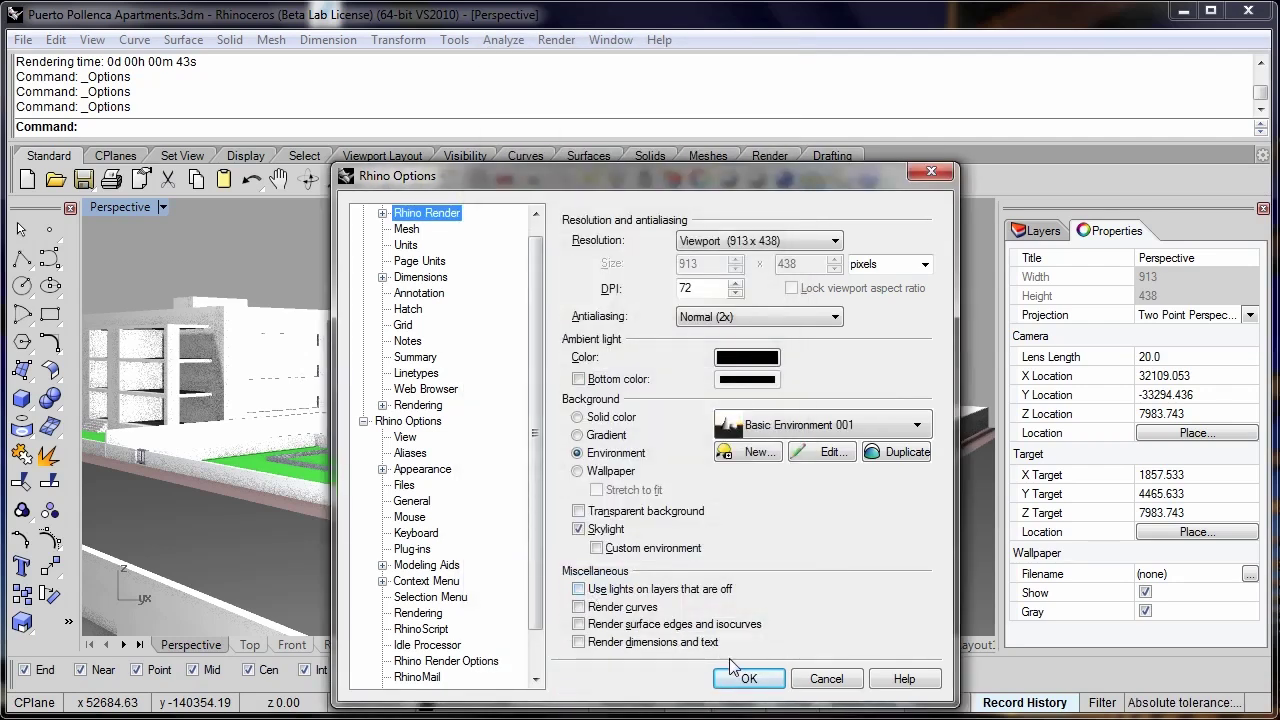
Apply the HDR sky to the Perspective view, orbit to the building's left side, then reopen Options.
left_click(745, 680)
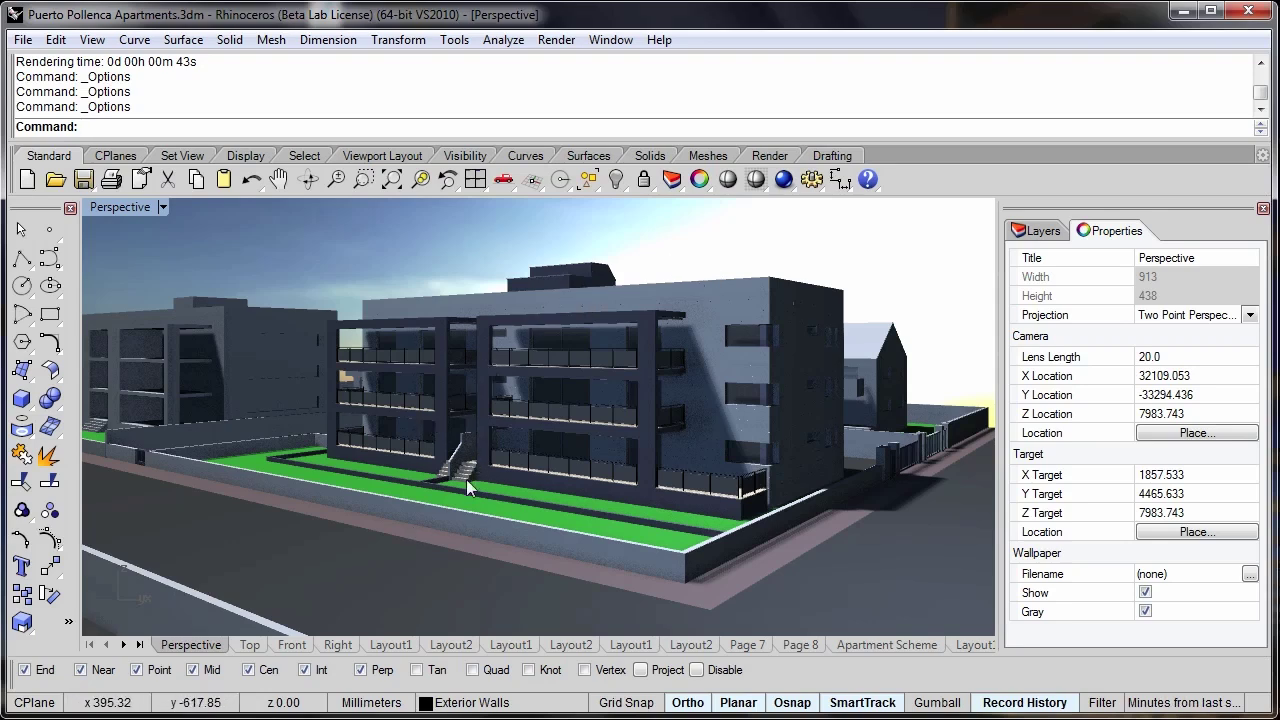
right_click_drag(534, 488, 811, 278)
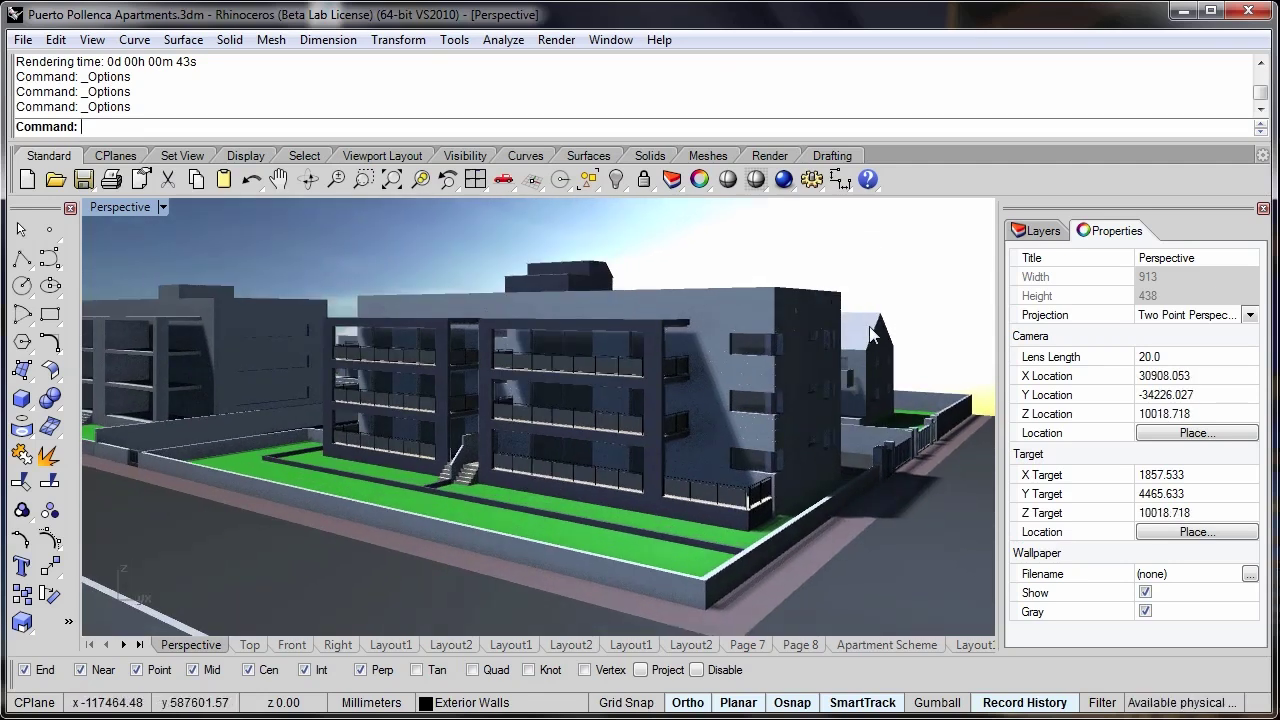
left_click(811, 180)
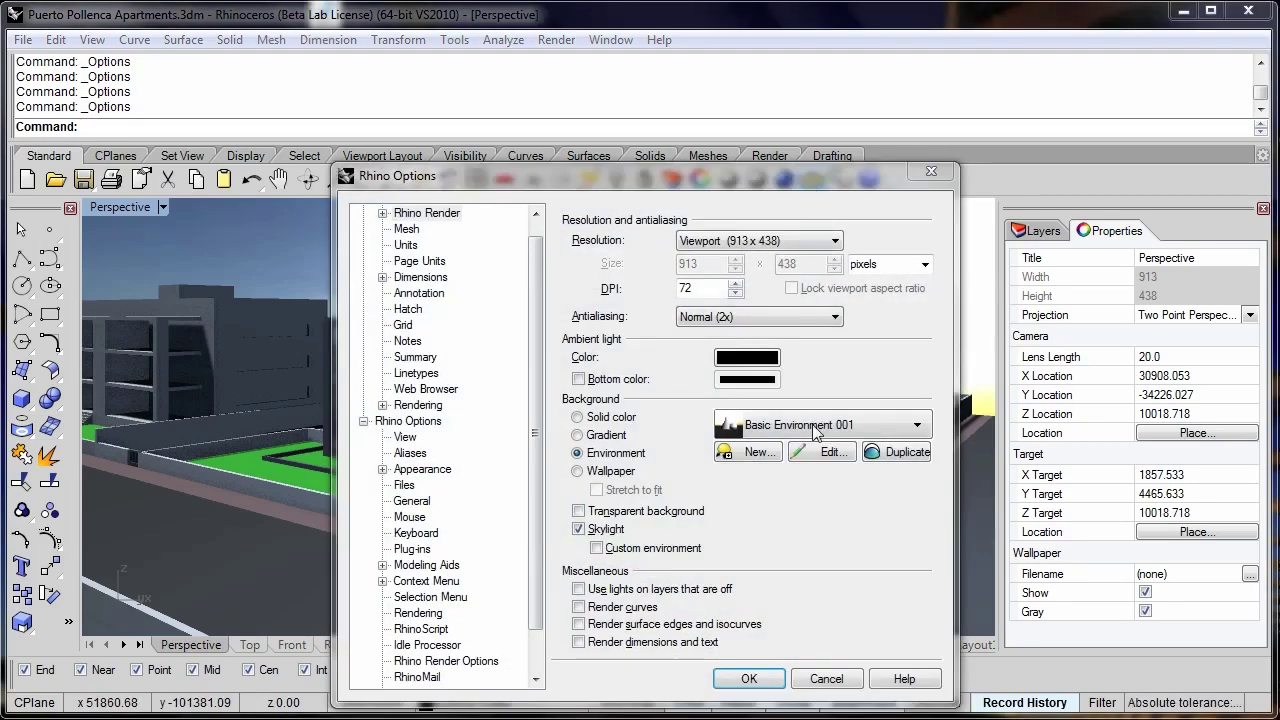
Set the skiesv2_01 sky texture in Basic Environment 001 to azimuth 90° and apply it.
left_click(822, 452)
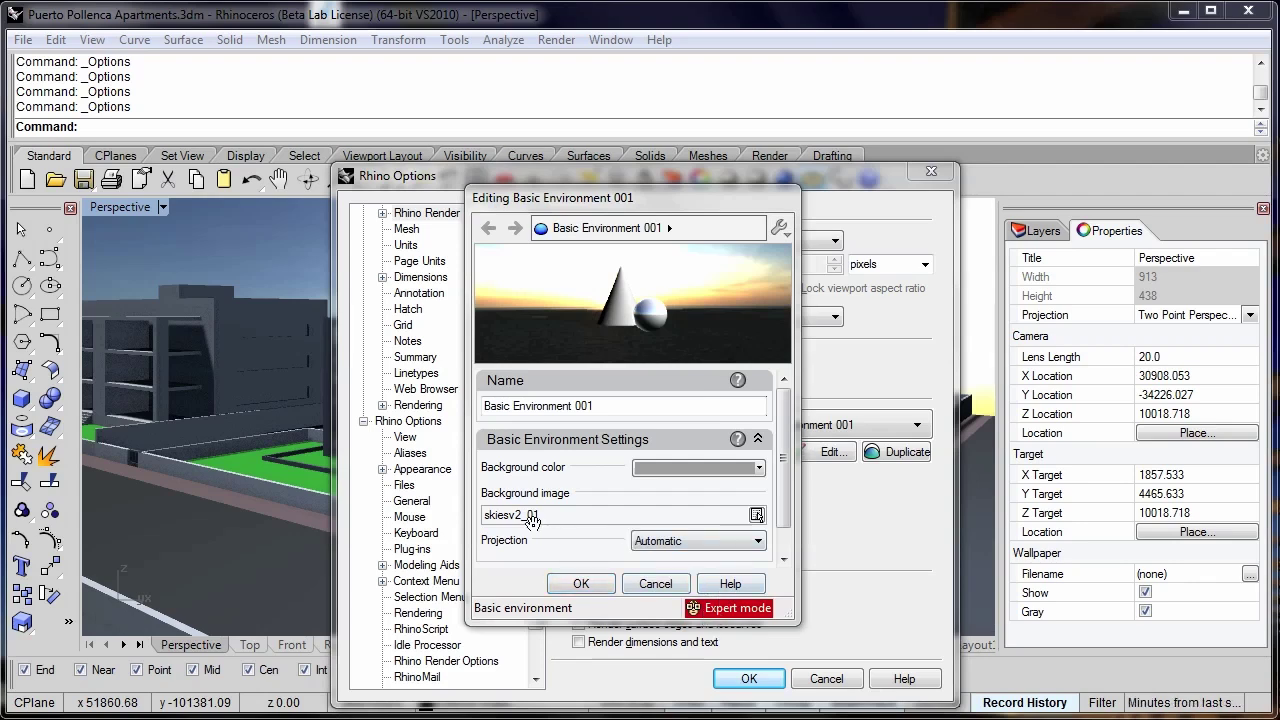
double_click(508, 518)
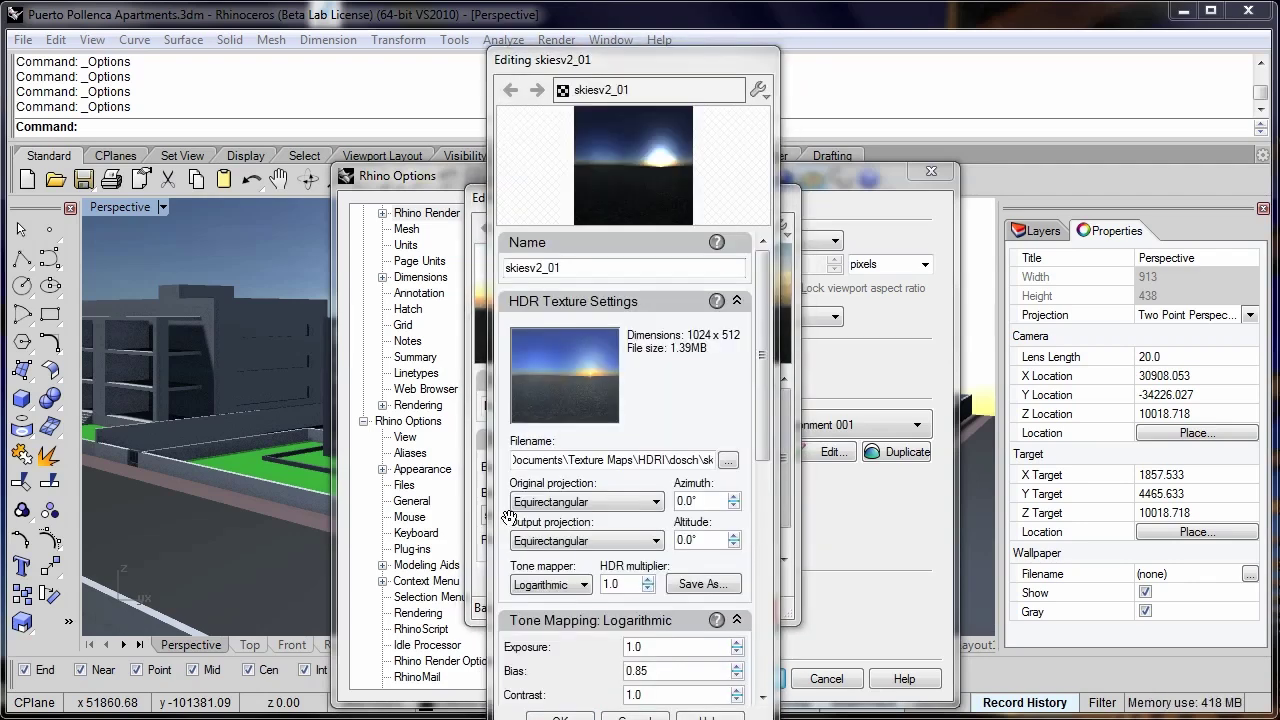
left_click(703, 502)
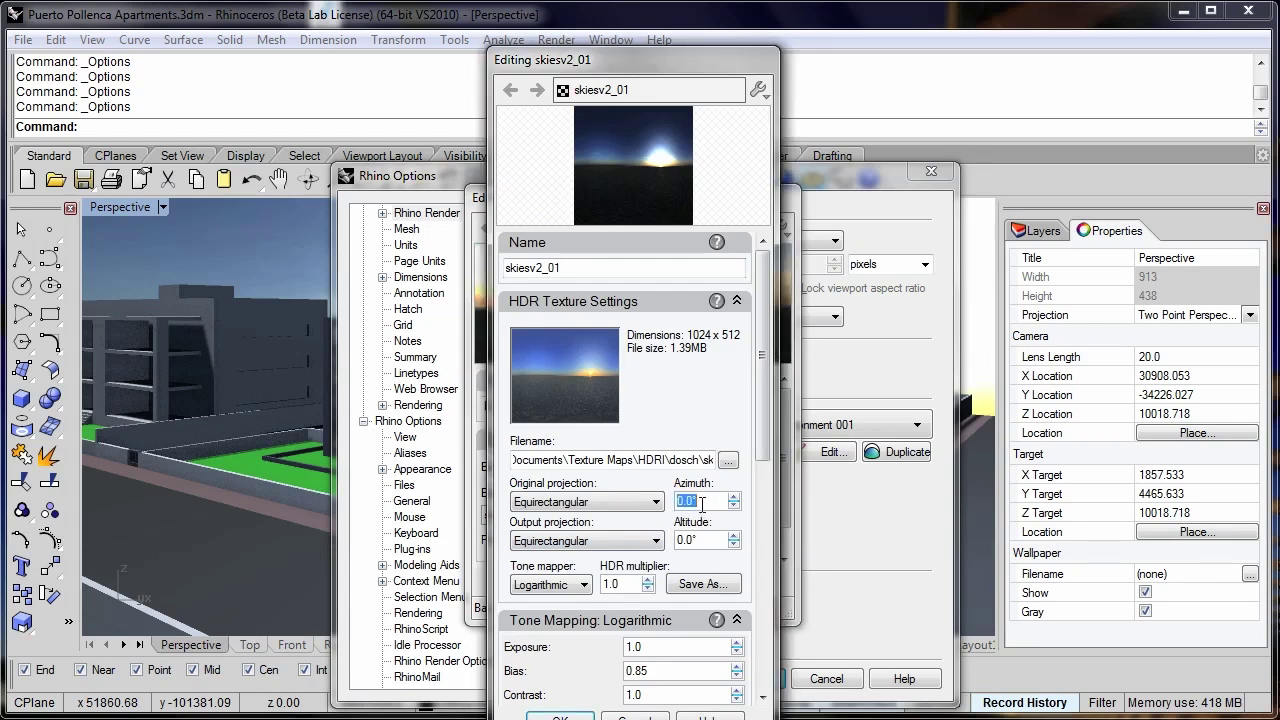
type("90")
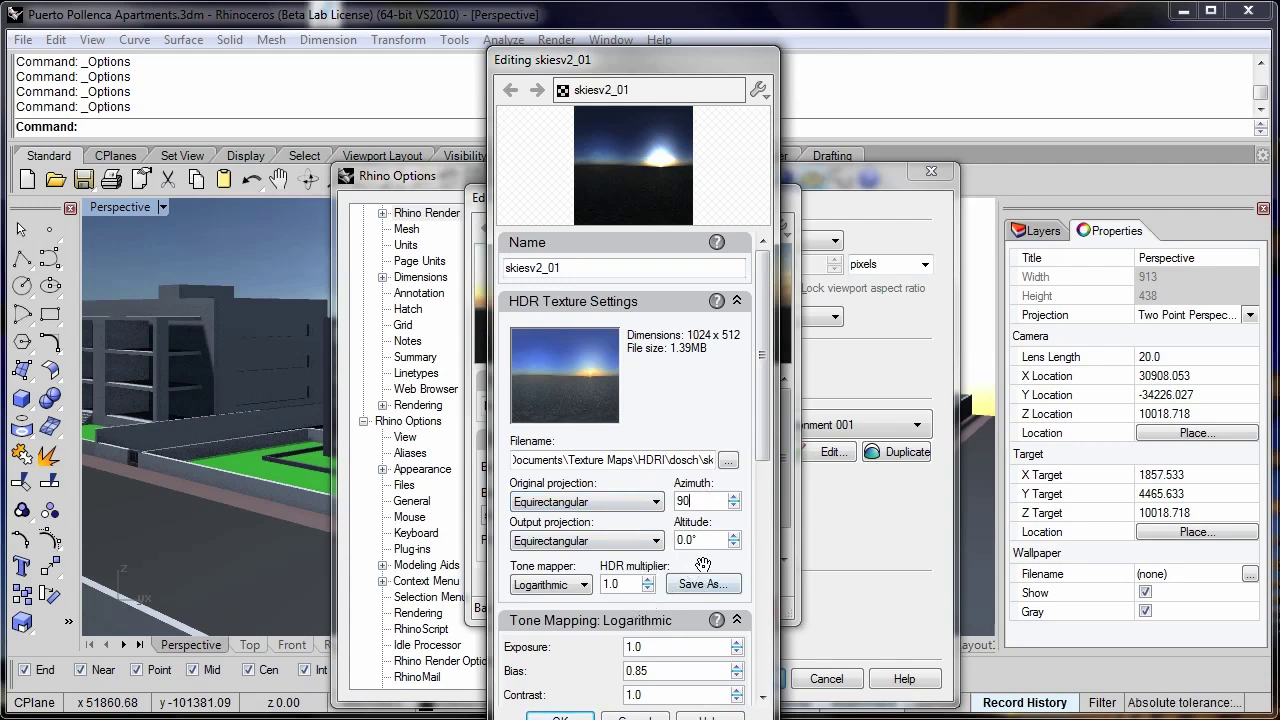
key("Tab")
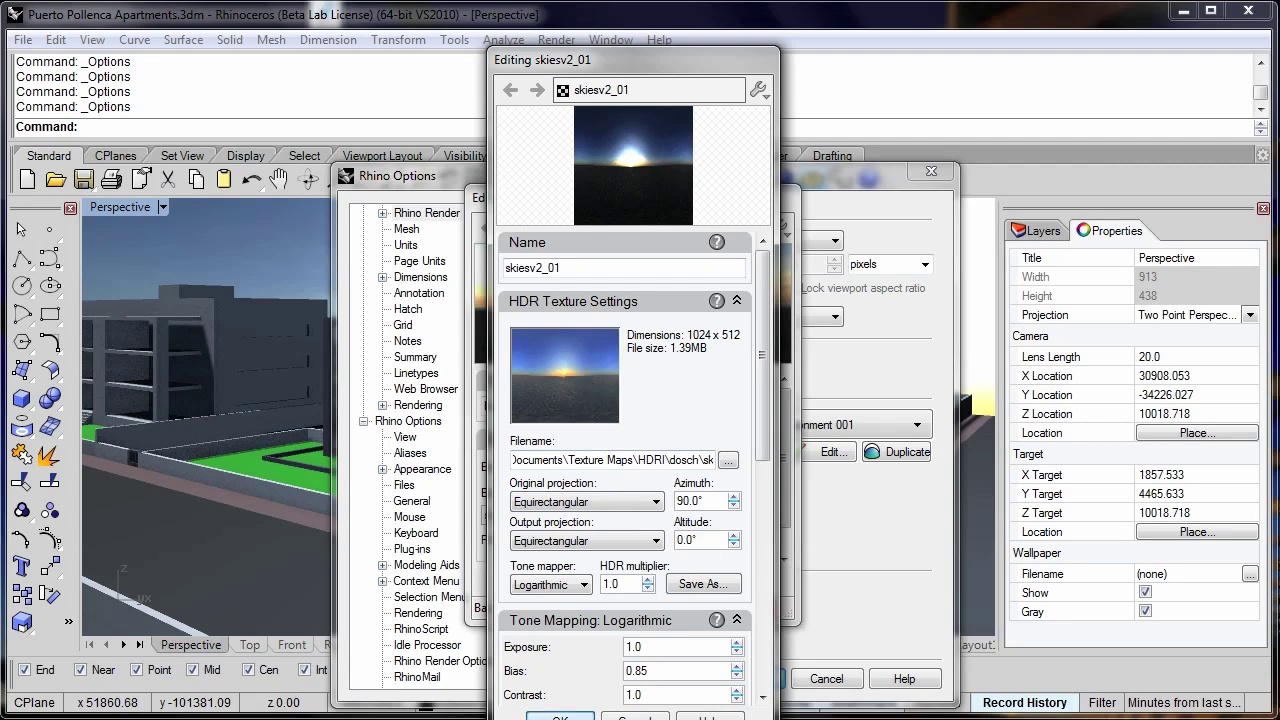
left_click(560, 716)
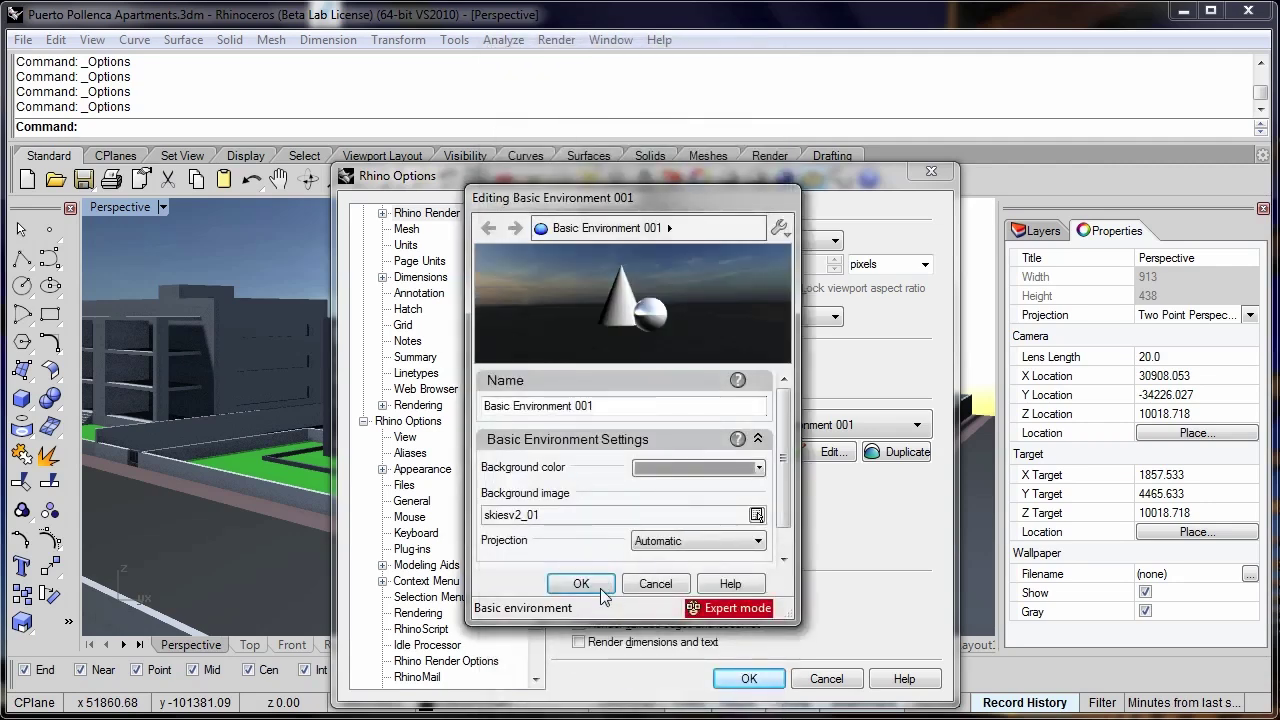
left_click(601, 589)
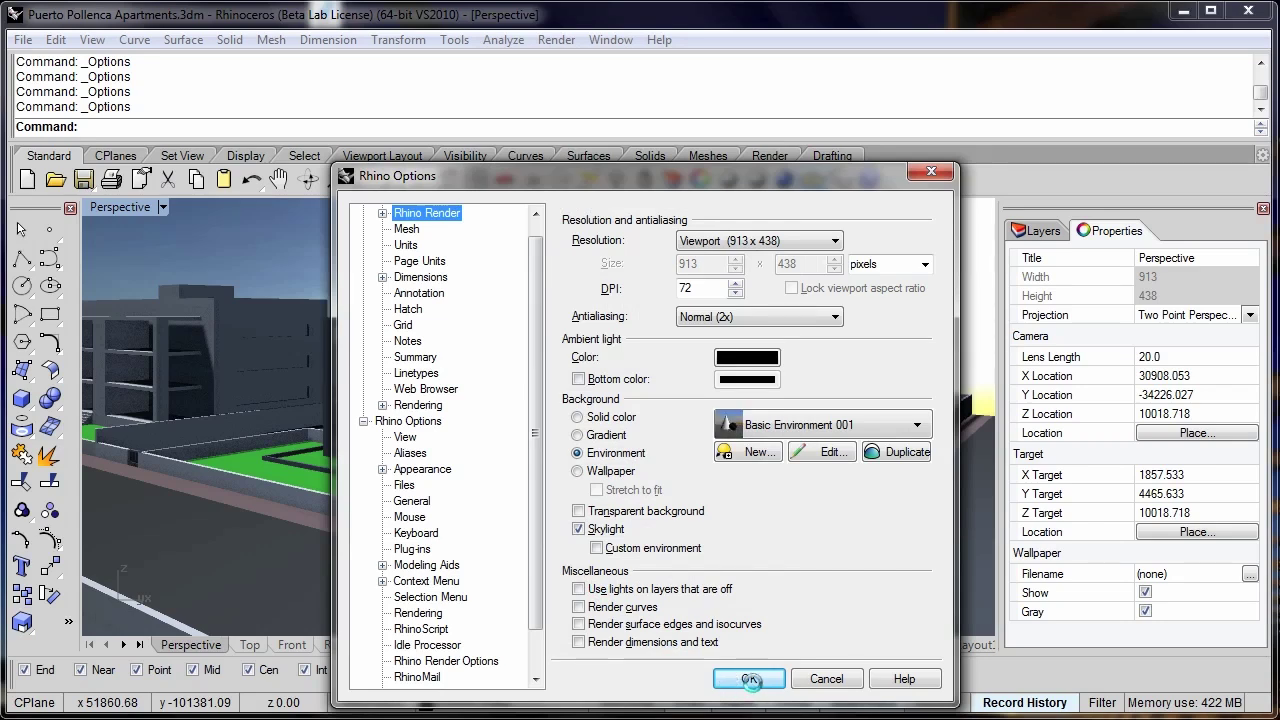
left_click(754, 687)
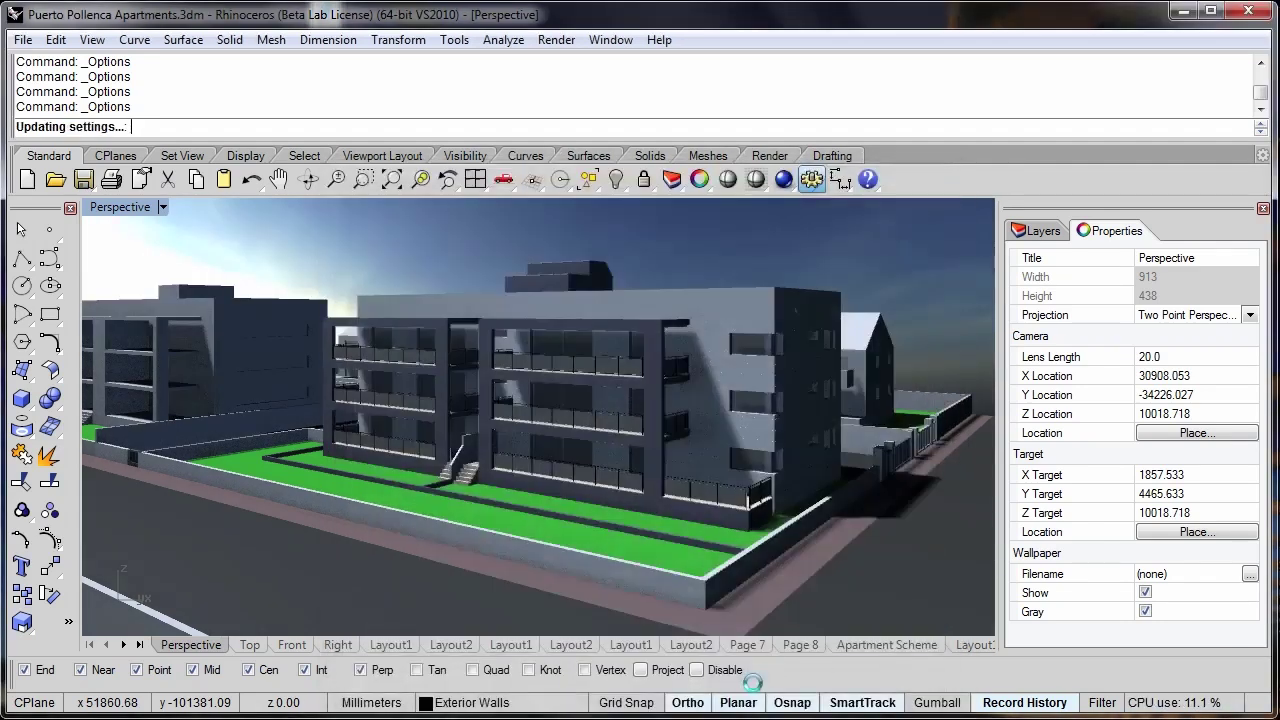